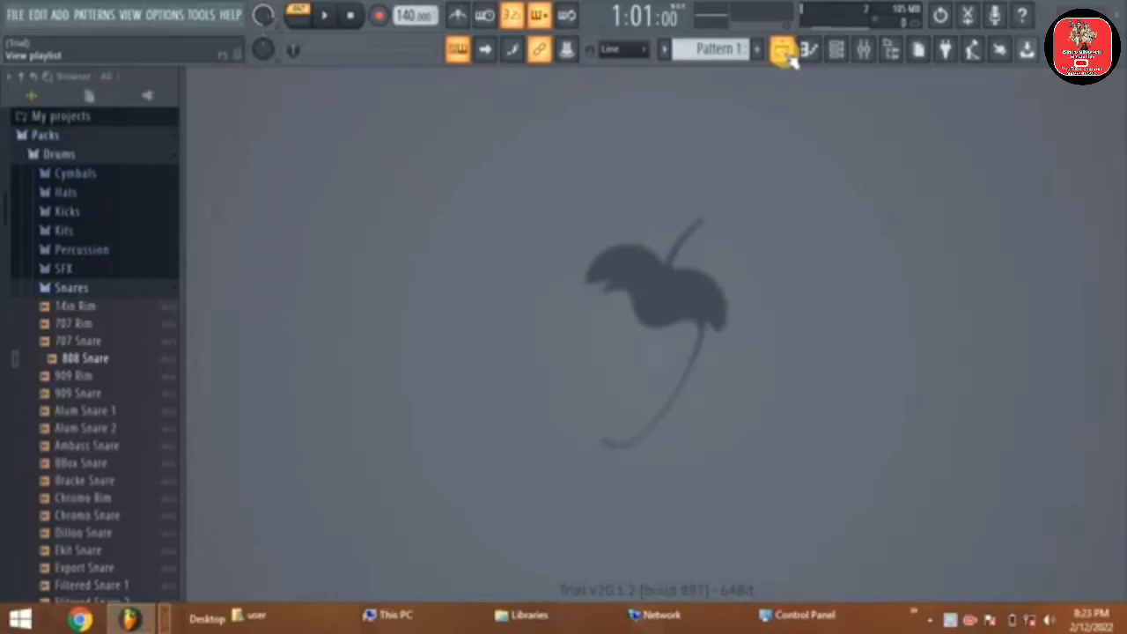
# Show the playlist with its empty tracks.
pyautogui.click(790, 54)
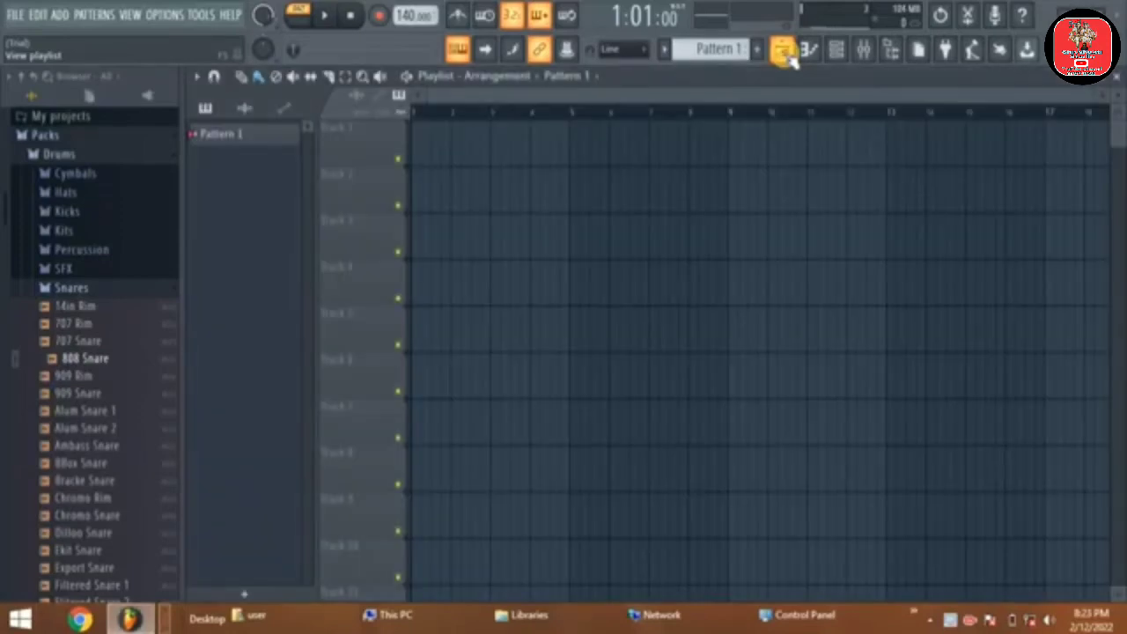
pyautogui.click(789, 54)
pyautogui.click(790, 55)
pyautogui.click(790, 54)
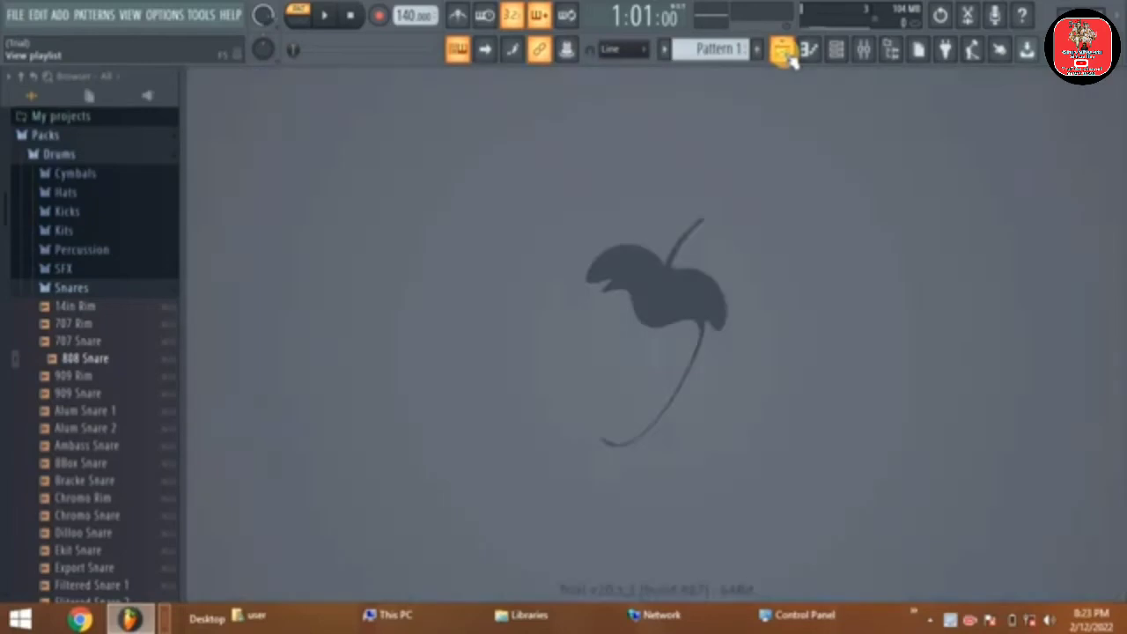
pyautogui.click(782, 52)
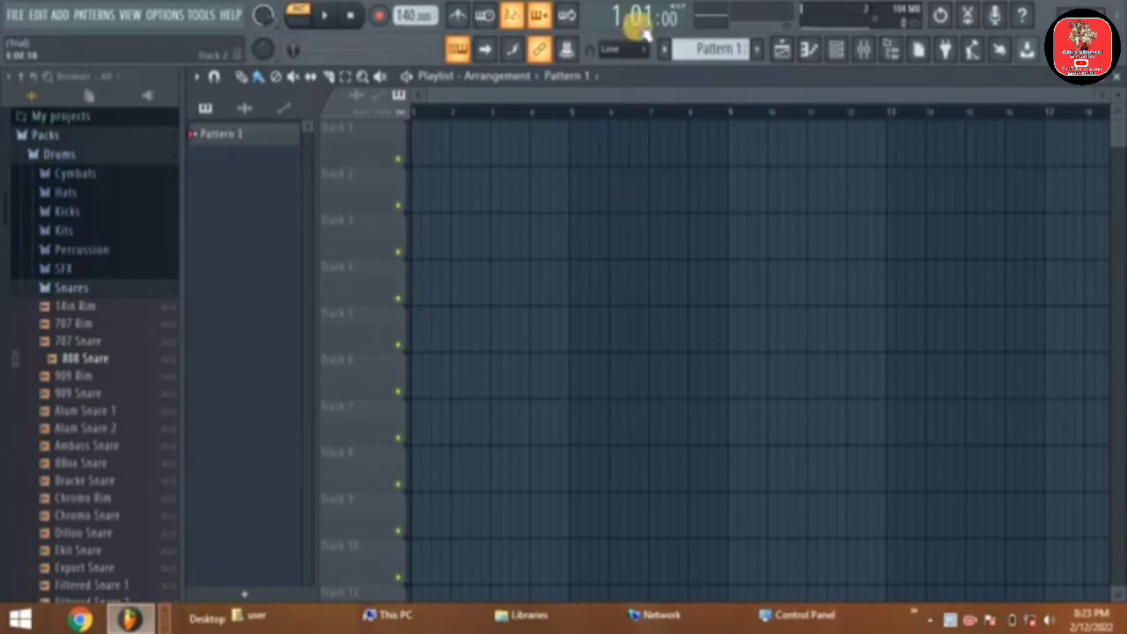
pyautogui.click(782, 49)
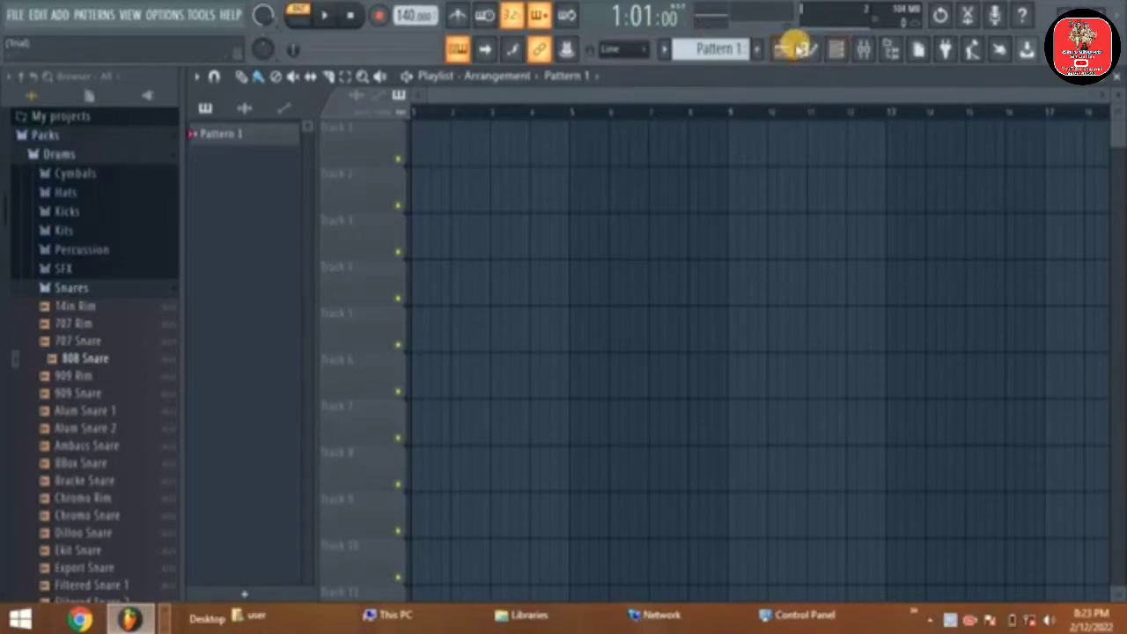
# Open the mixer and select the Insert 6 track.
pyautogui.click(870, 52)
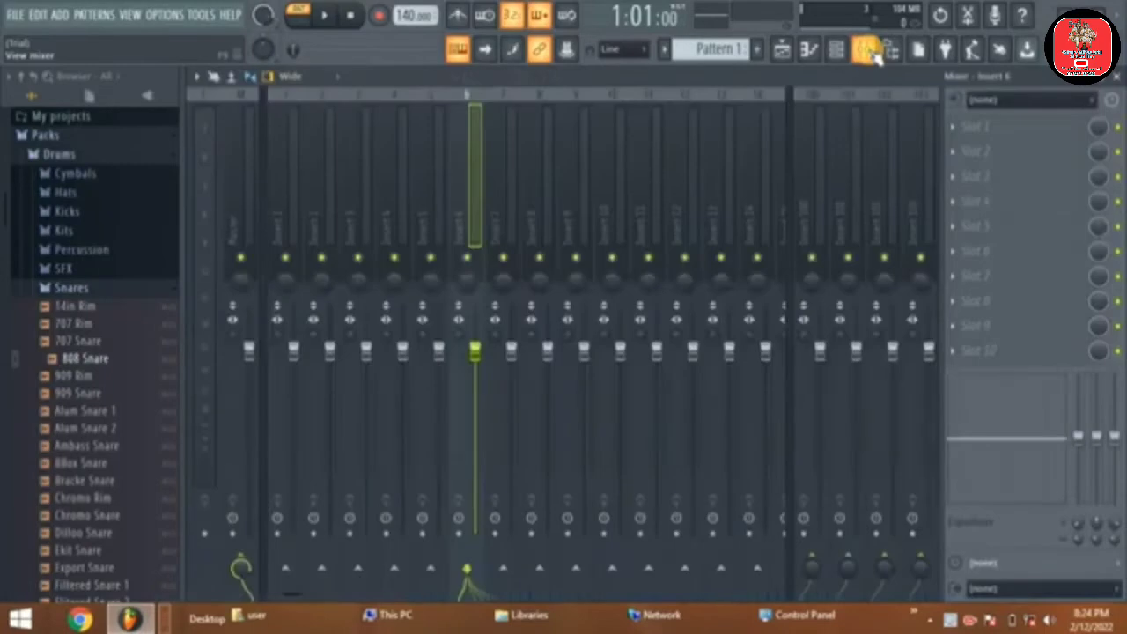
pyautogui.click(211, 189)
pyautogui.click(248, 197)
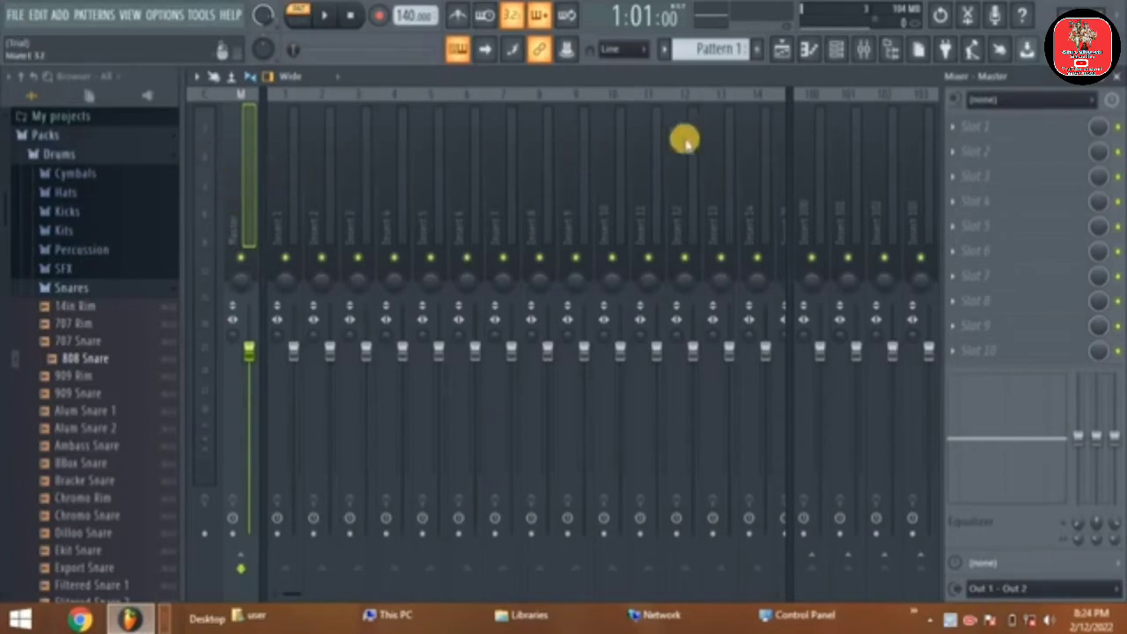
pyautogui.click(472, 180)
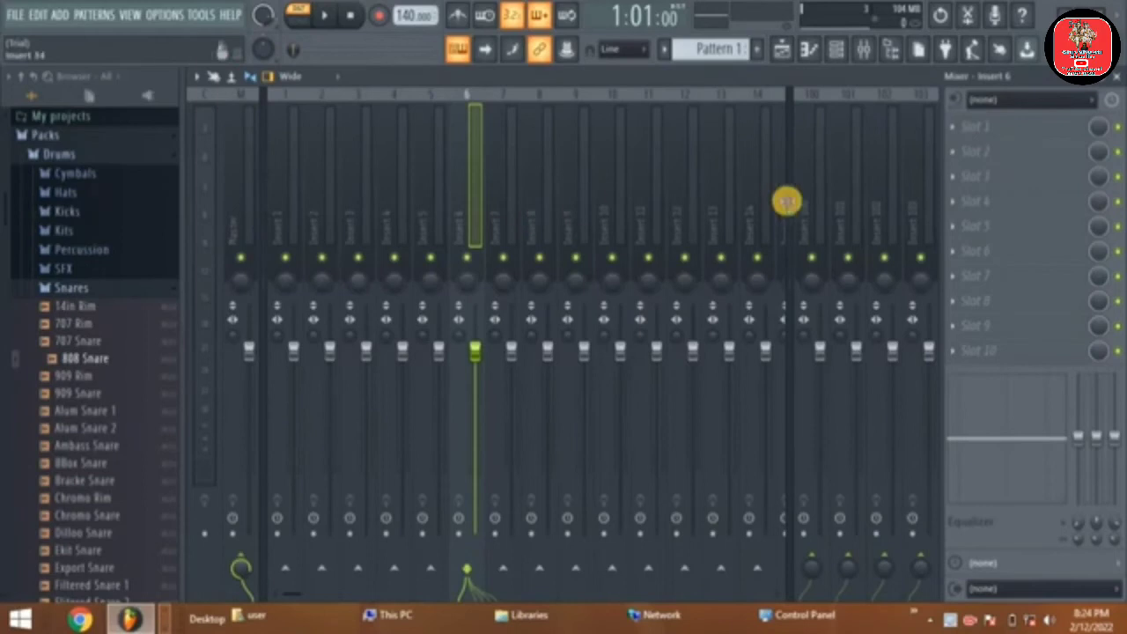
# Load Edison into the first effect slot of Insert 6 and move its window up slightly.
pyautogui.click(988, 129)
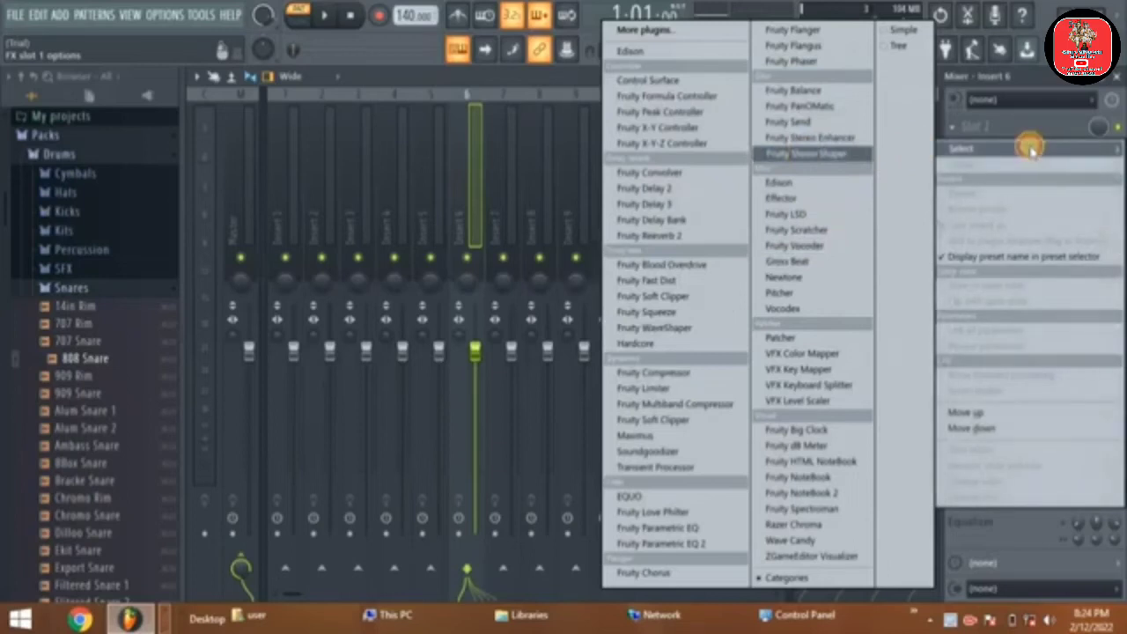
pyautogui.click(1008, 99)
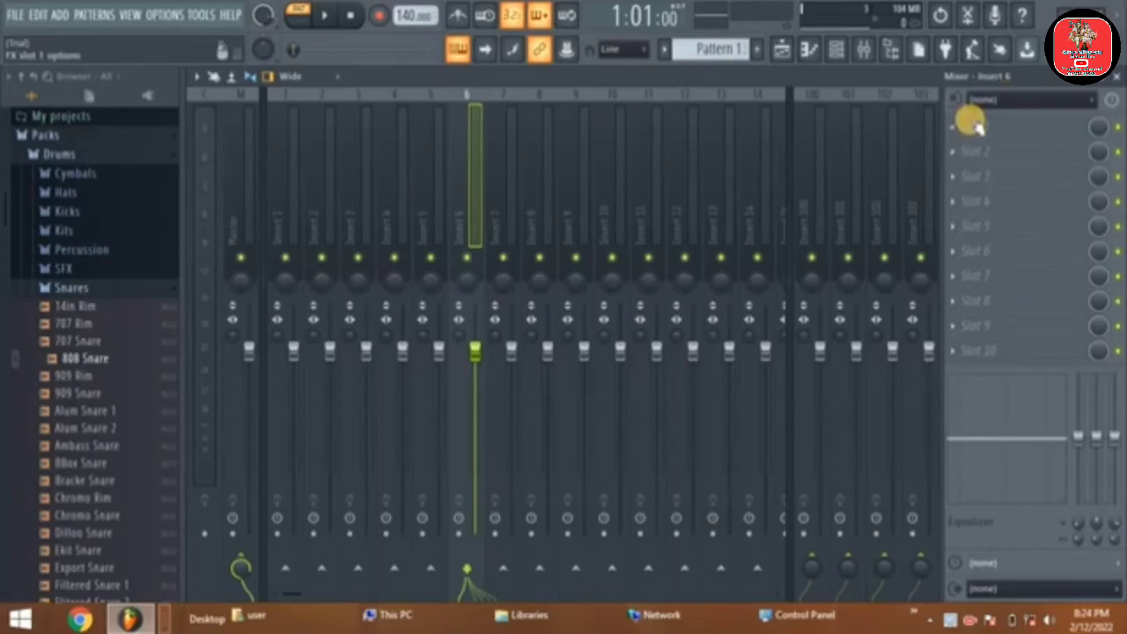
pyautogui.click(975, 126)
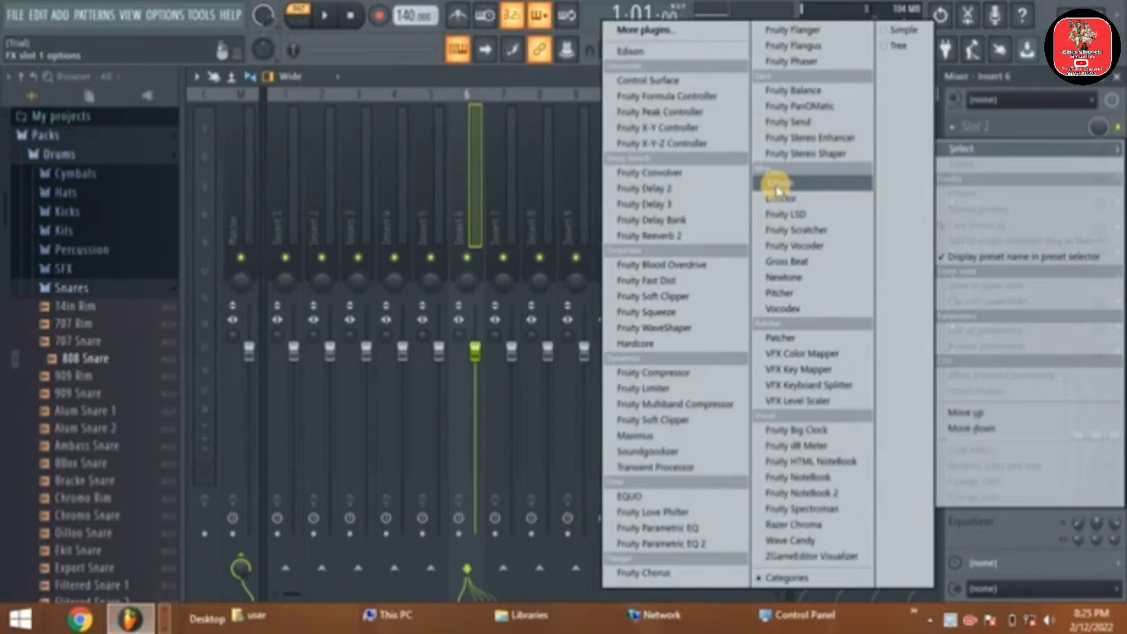
pyautogui.click(776, 183)
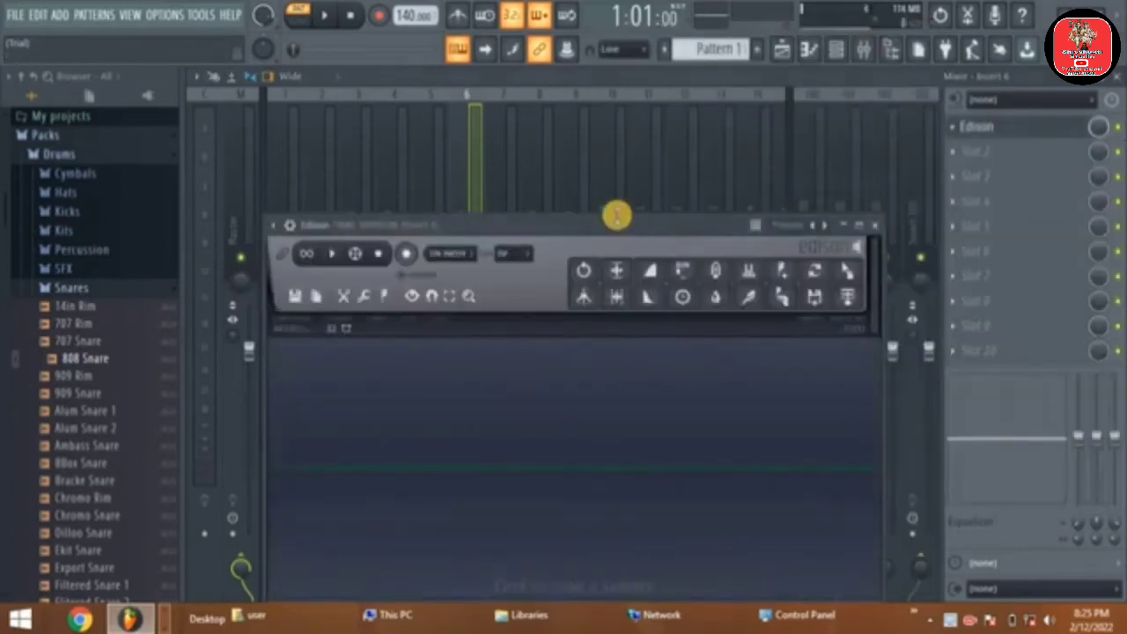
pyautogui.moveTo(616, 216); pyautogui.dragTo(604, 178)
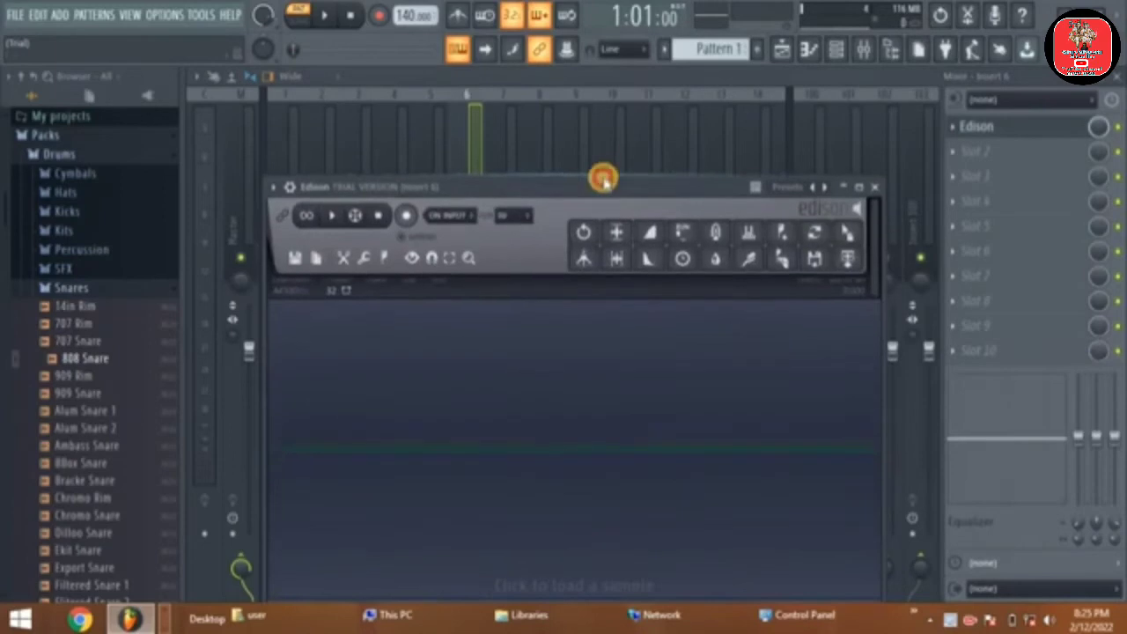
# Set Edison's recording mode to On input.
pyautogui.click(455, 220)
pyautogui.click(447, 221)
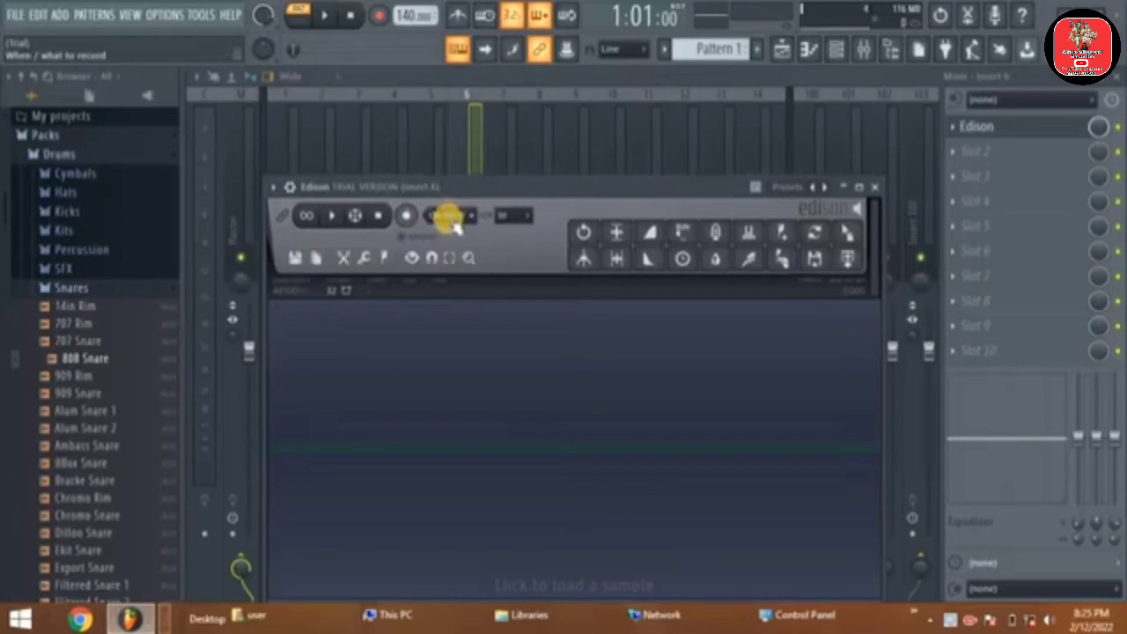
pyautogui.click(447, 221)
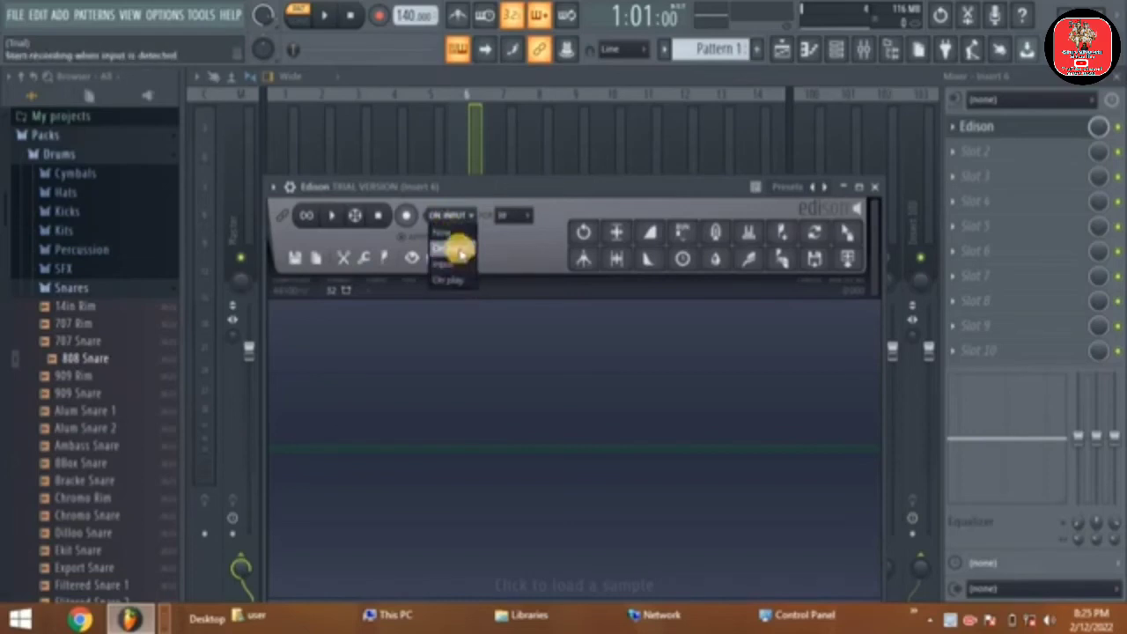
pyautogui.click(455, 249)
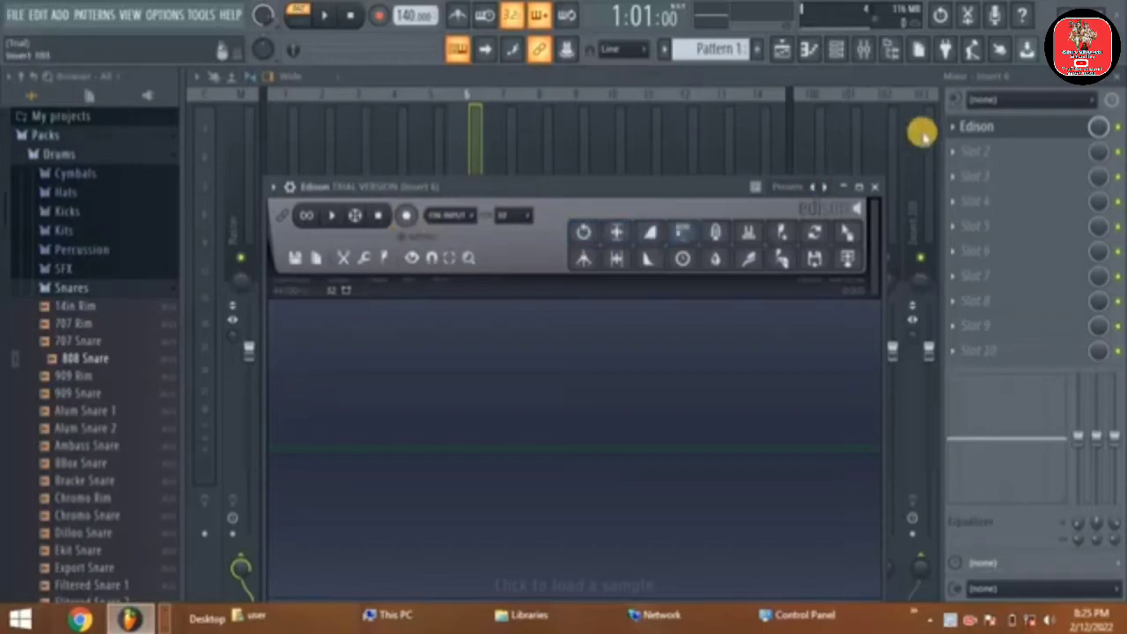
# Set the audio input source of Insert 6 to In 1 and reopen its Edison editor.
pyautogui.click(997, 102)
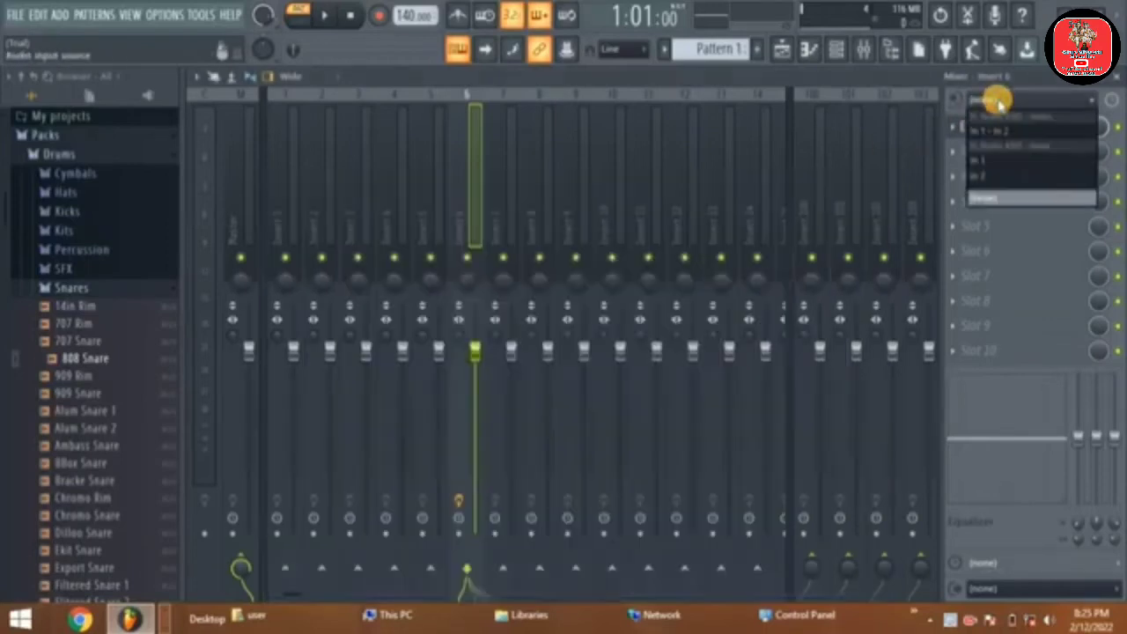
pyautogui.click(1002, 163)
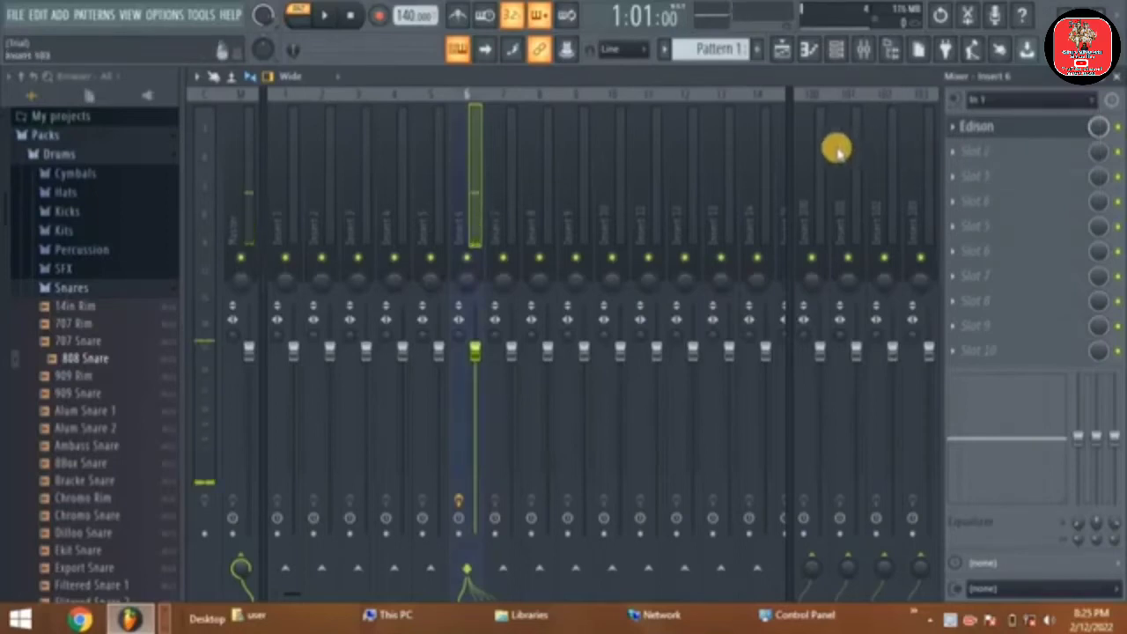
pyautogui.click(984, 128)
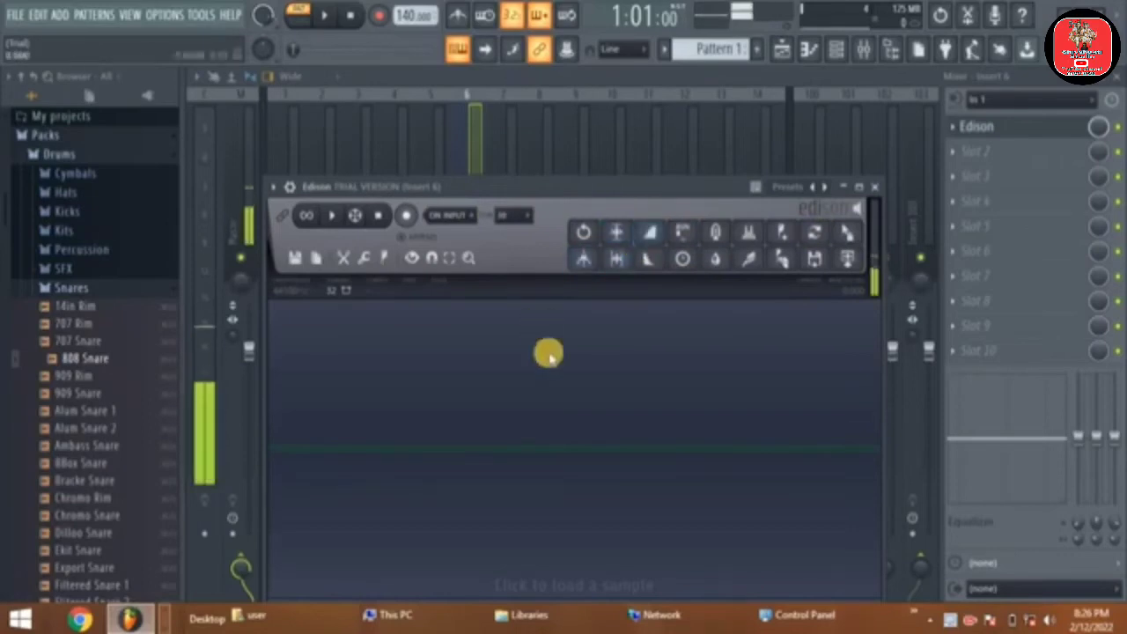
# Record an audio take of about 23 seconds in Edison and play it back.
pyautogui.click(583, 232)
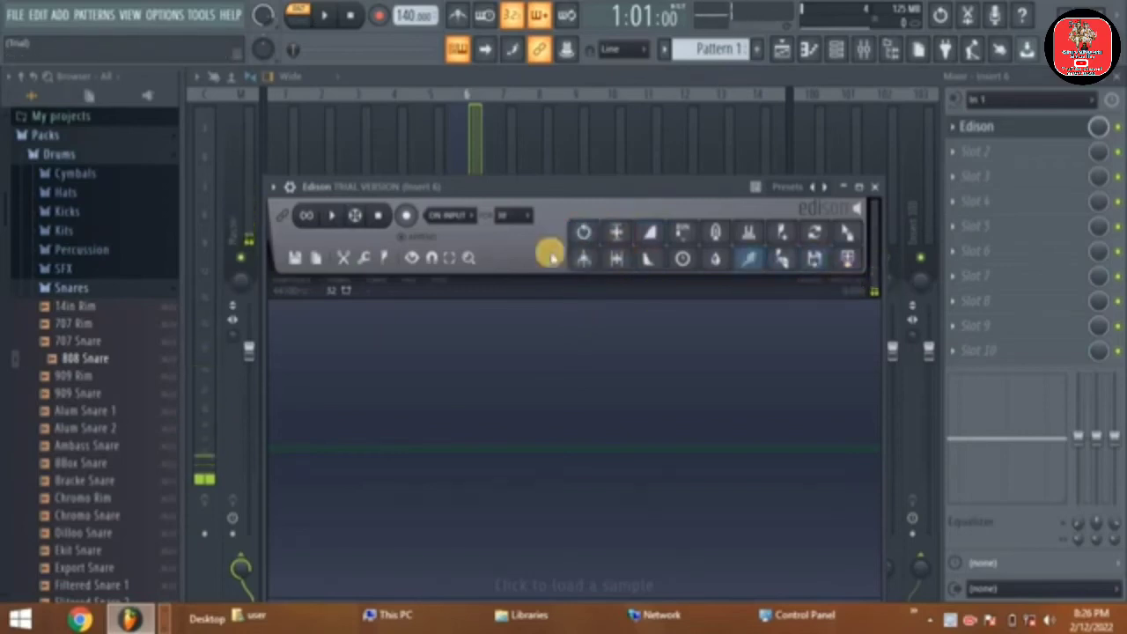
pyautogui.click(408, 214)
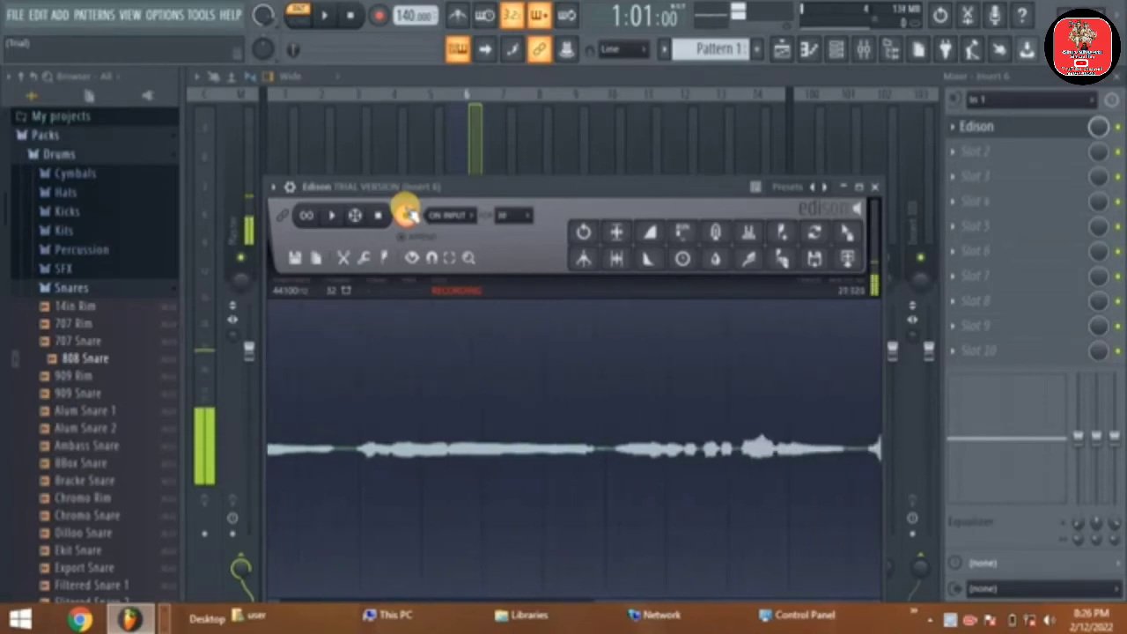
pyautogui.click(407, 215)
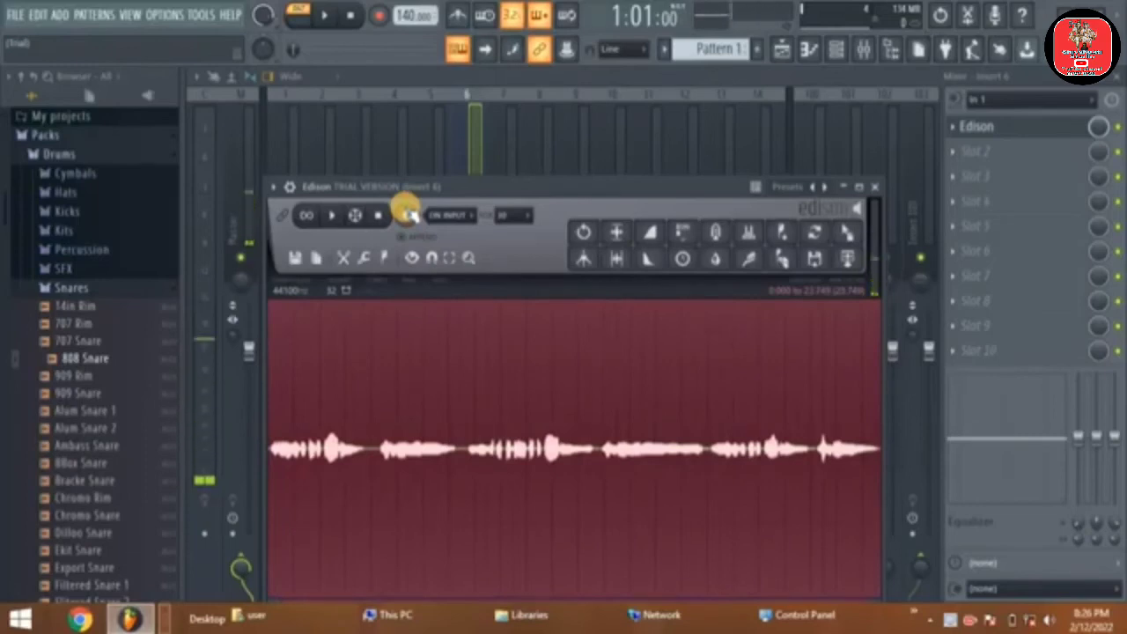
pyautogui.click(334, 218)
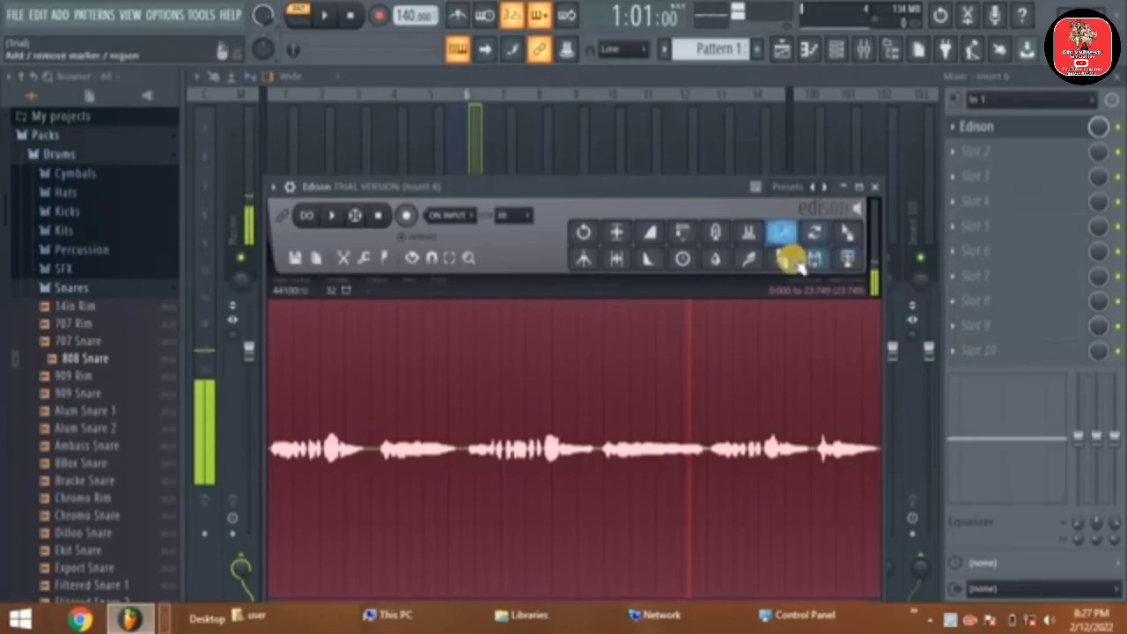
# Send the recorded take from Edison to the playlist and play the clip there from the start.
pyautogui.click(847, 261)
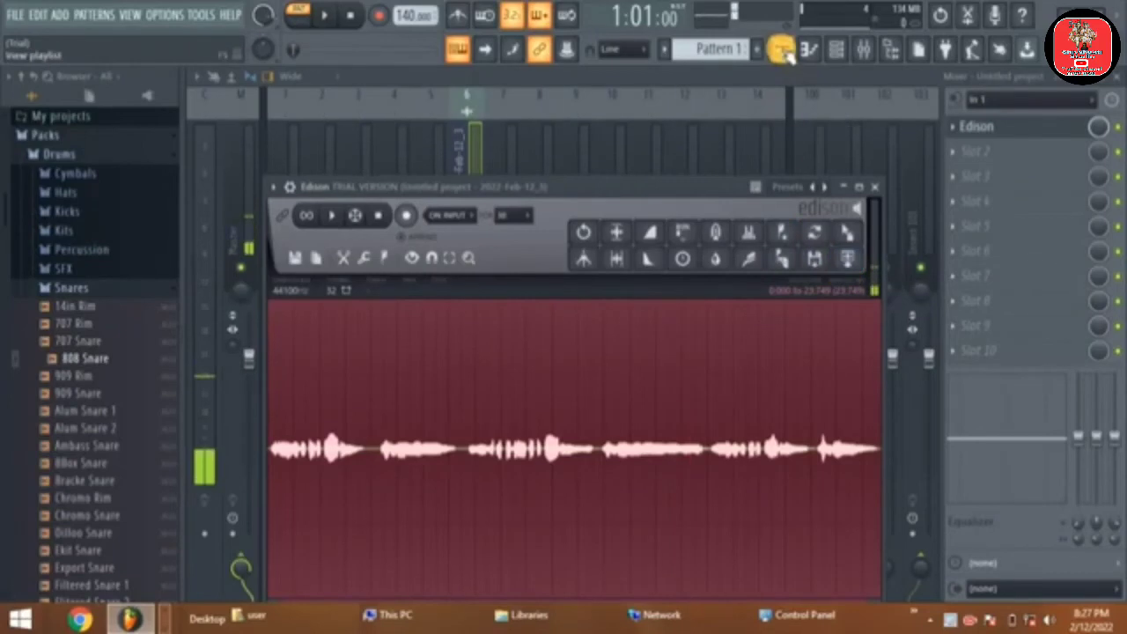
pyautogui.click(782, 50)
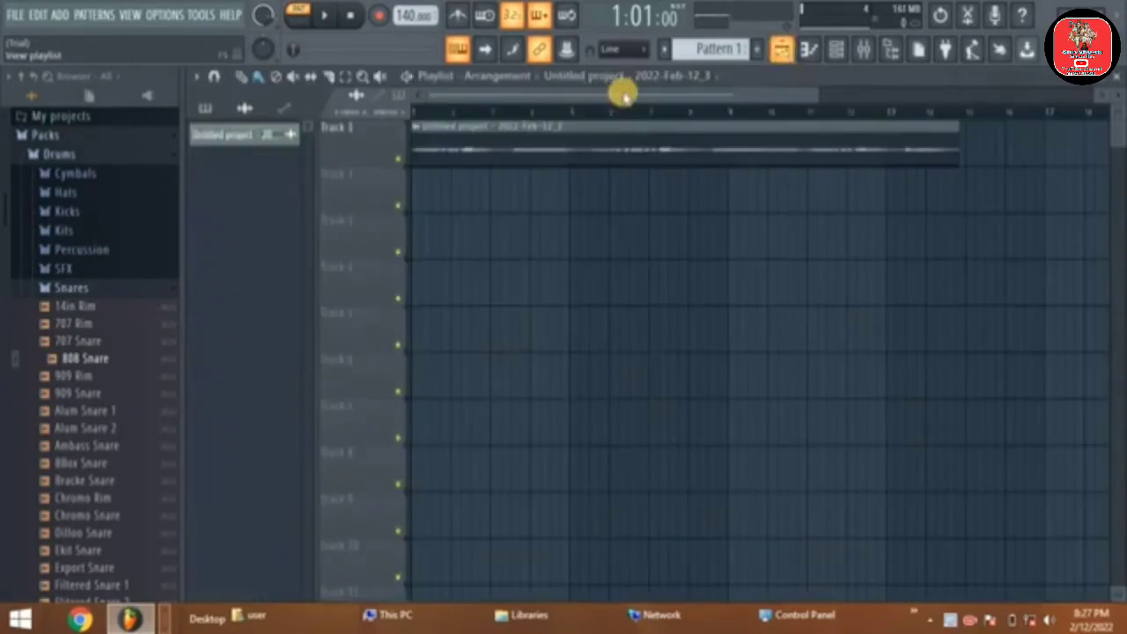
pyautogui.click(418, 112)
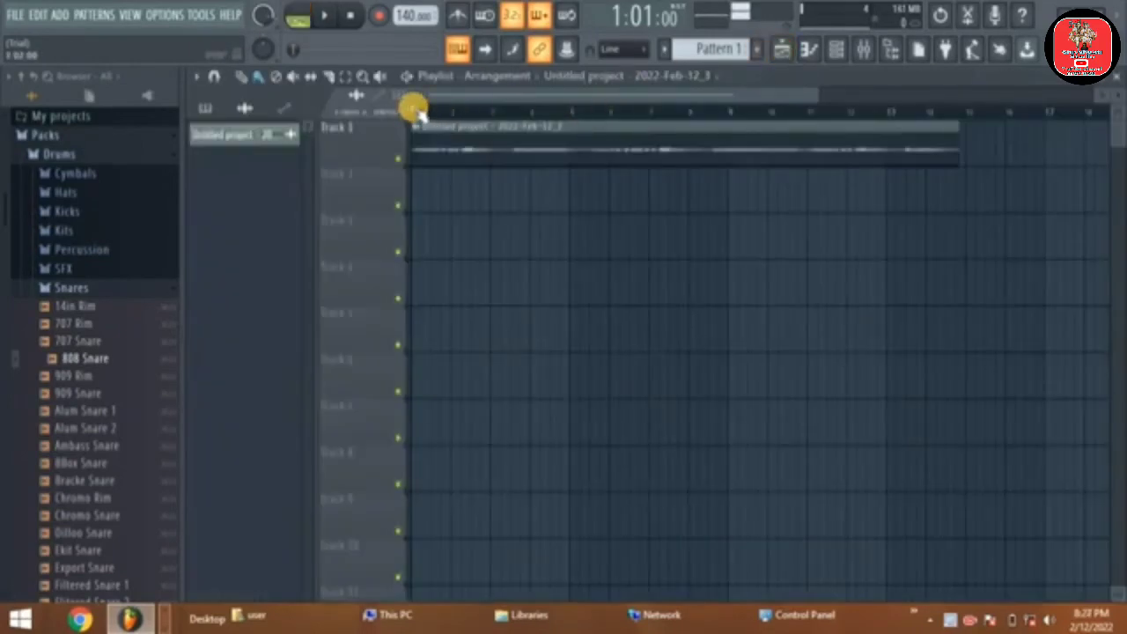
pyautogui.click(436, 129)
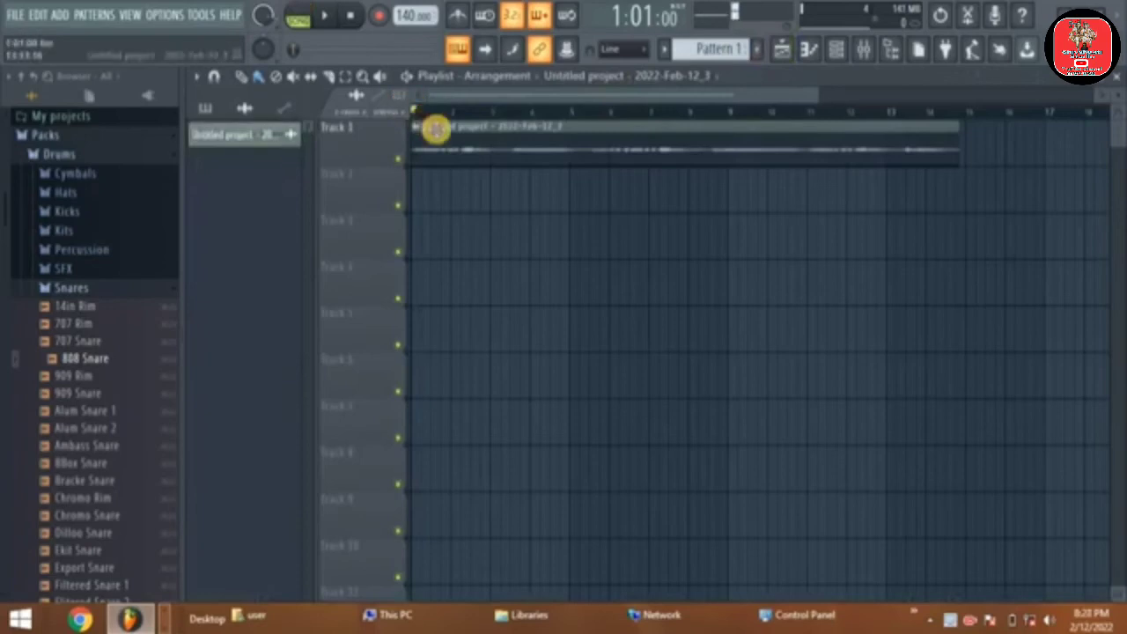
pyautogui.press('space')
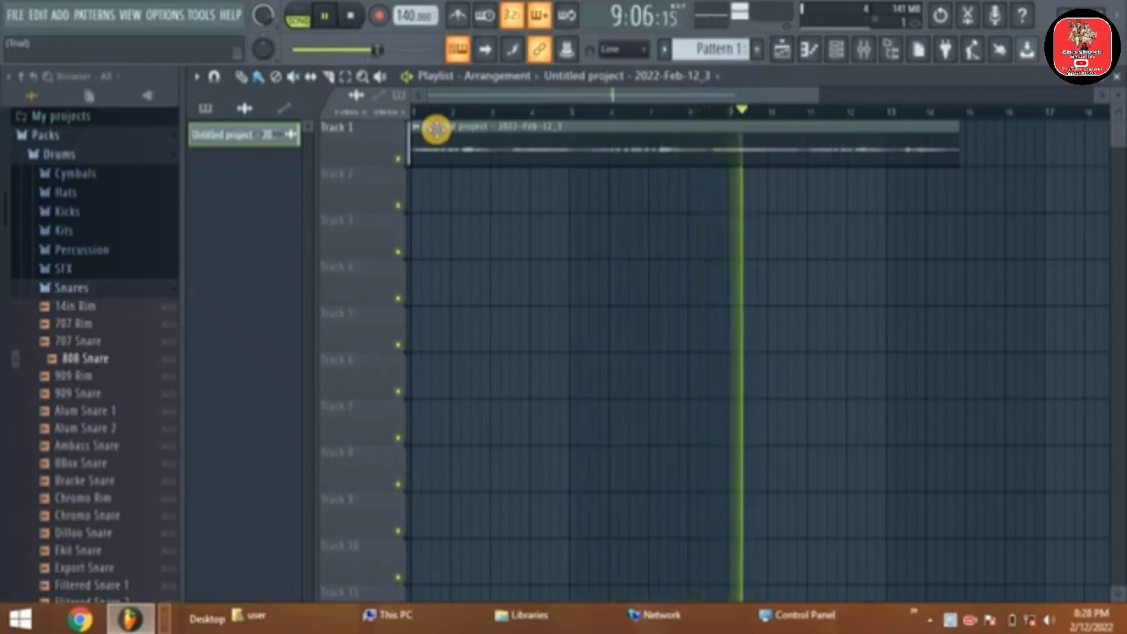
pyautogui.press('space')
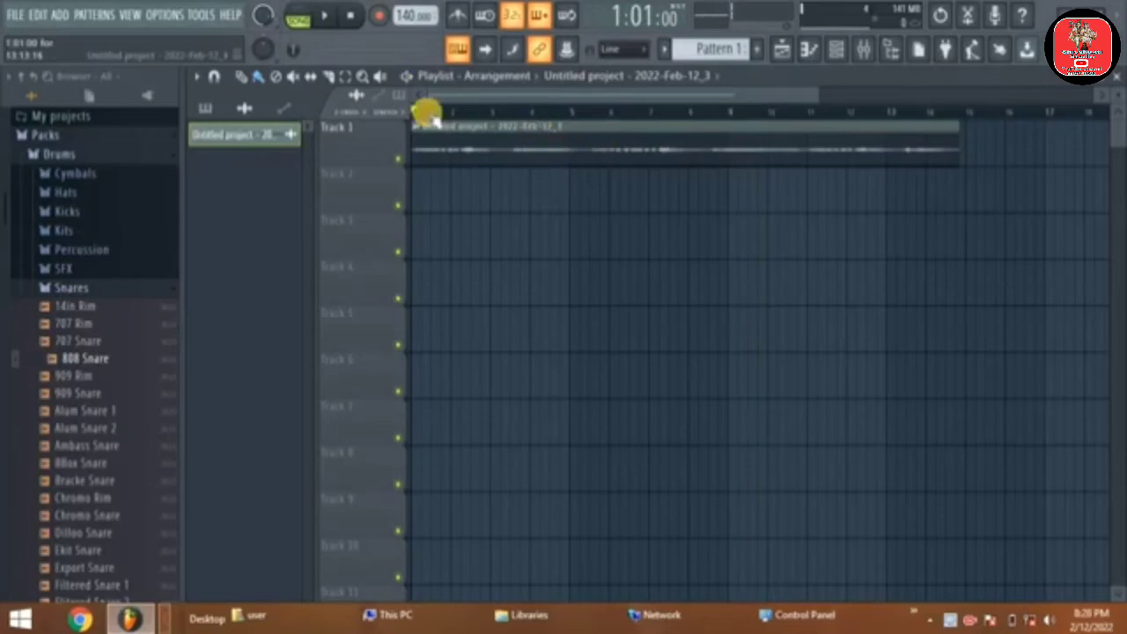
# Mute playlist Track 1 and load Edison into the first effect slot of mixer track Insert 9.
pyautogui.click(399, 162)
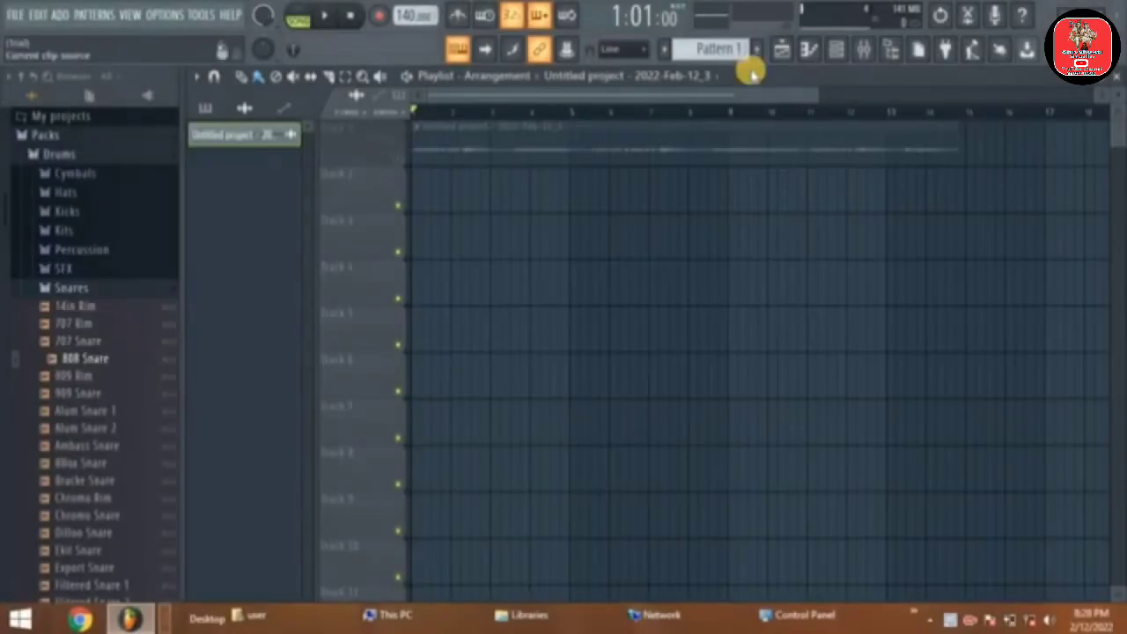
pyautogui.click(864, 51)
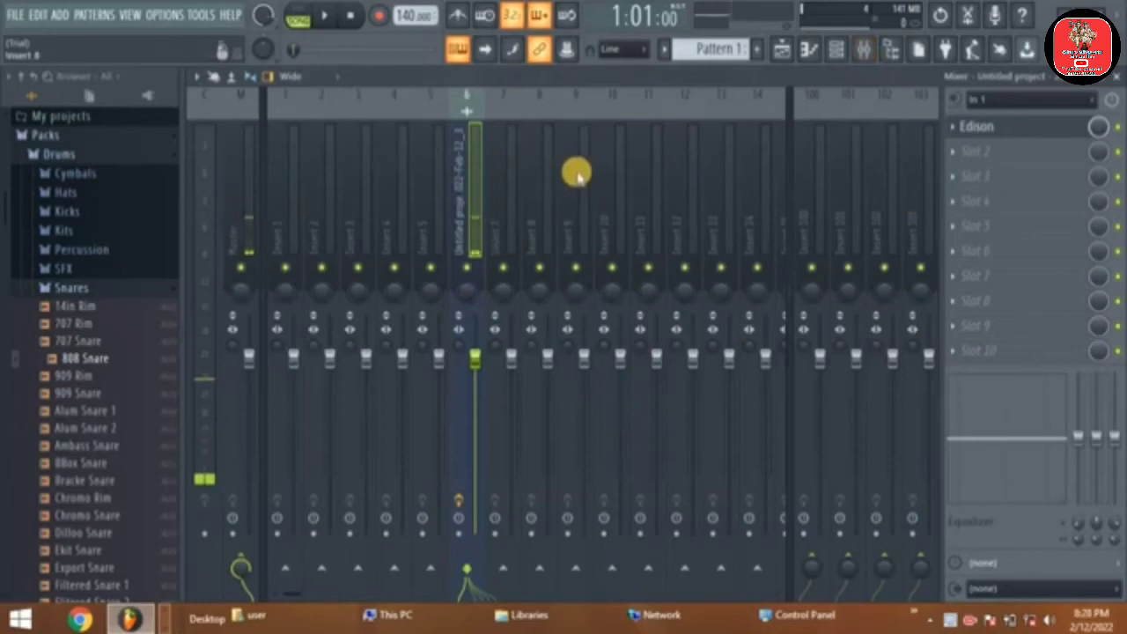
pyautogui.click(581, 174)
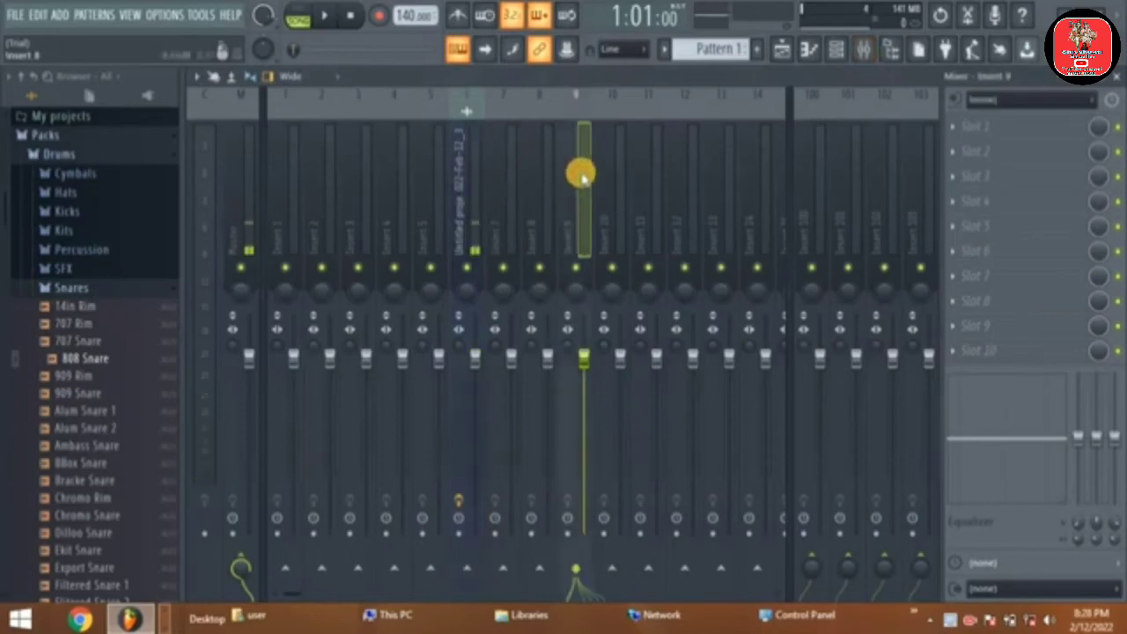
pyautogui.click(983, 126)
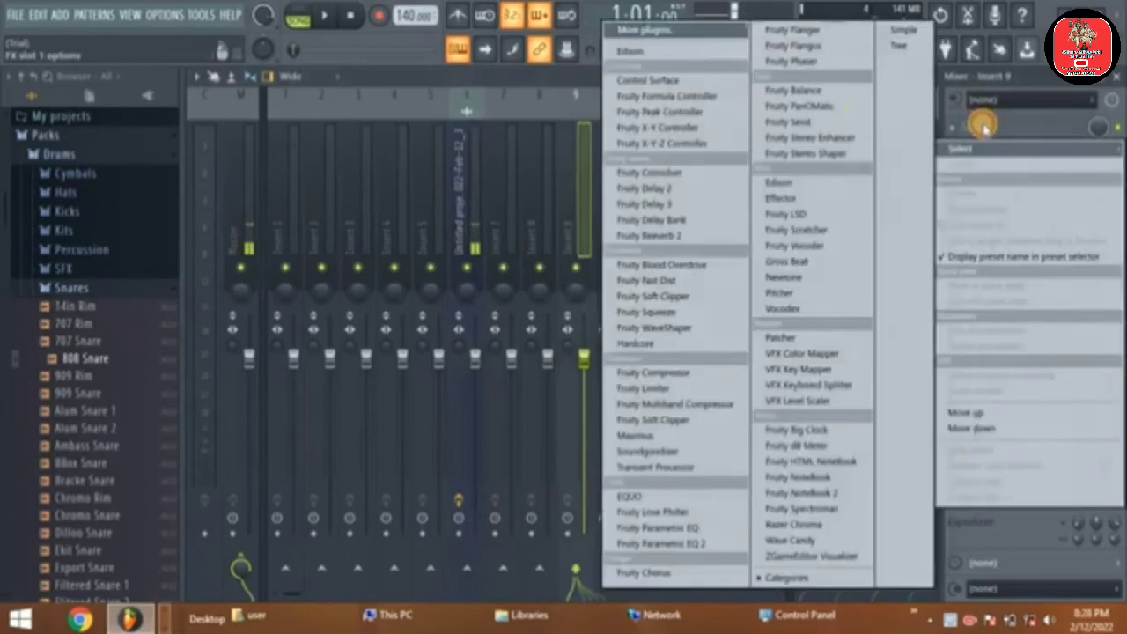
pyautogui.click(672, 55)
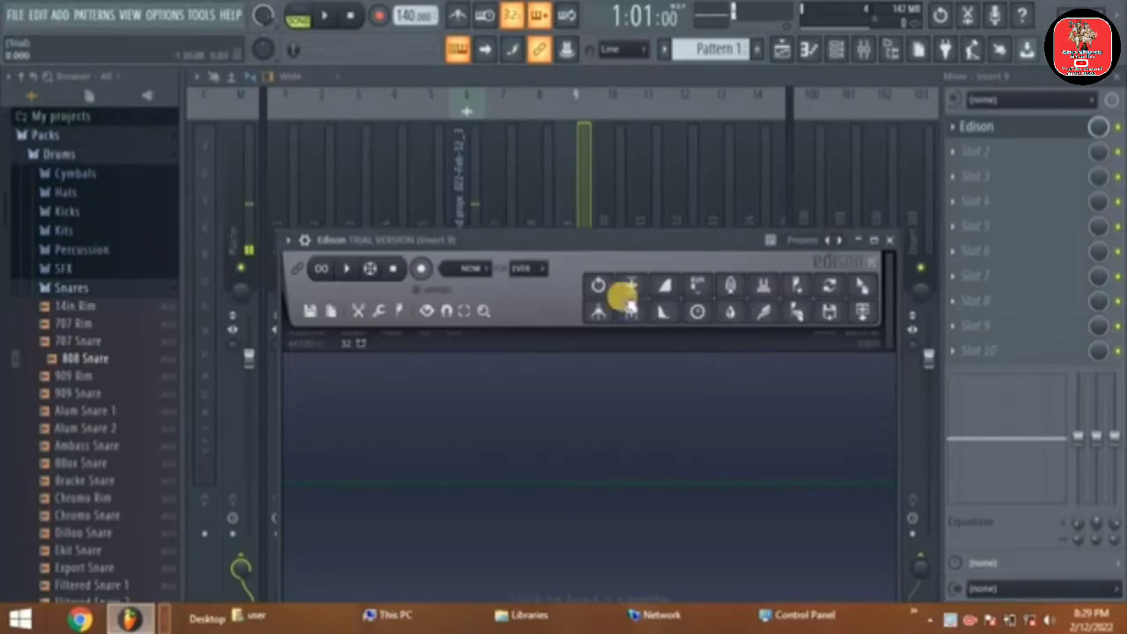
# Return to mixer track 6 and reopen the recorded take in its Edison editor.
pyautogui.click(465, 171)
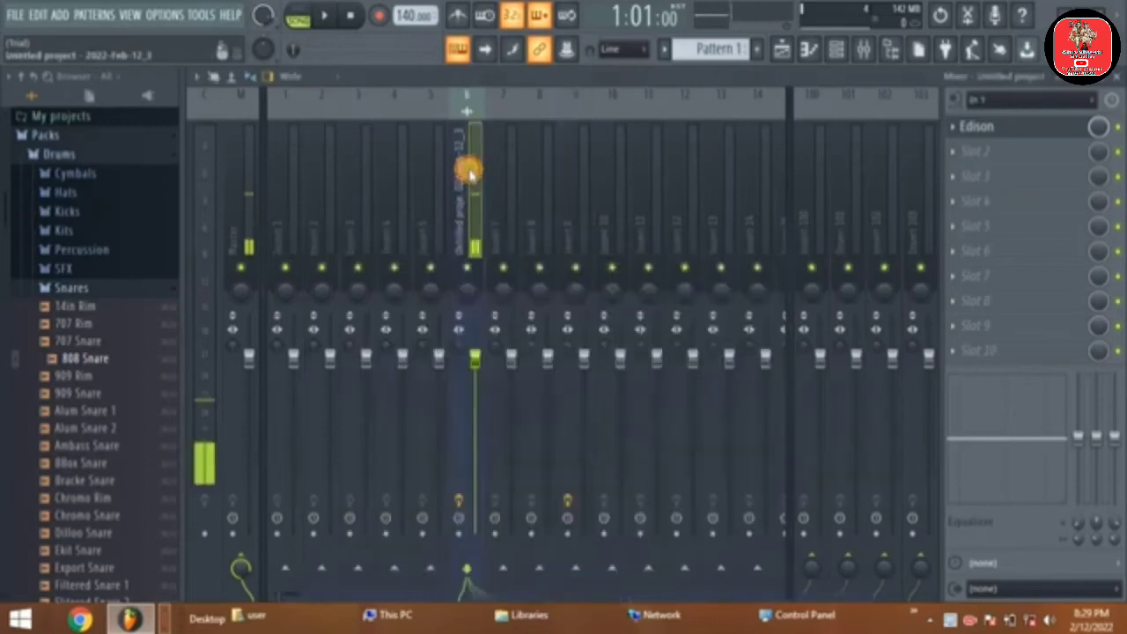
pyautogui.click(995, 127)
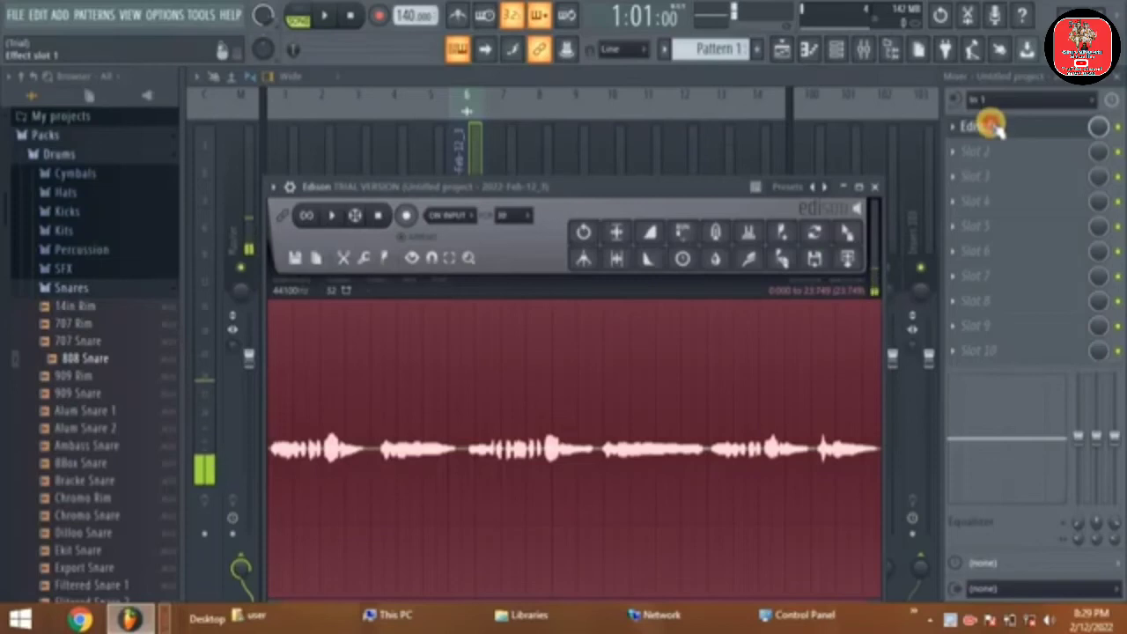
# Close the recorded take's editor and open the empty Edison editor on mixer track Insert 9.
pyautogui.click(992, 126)
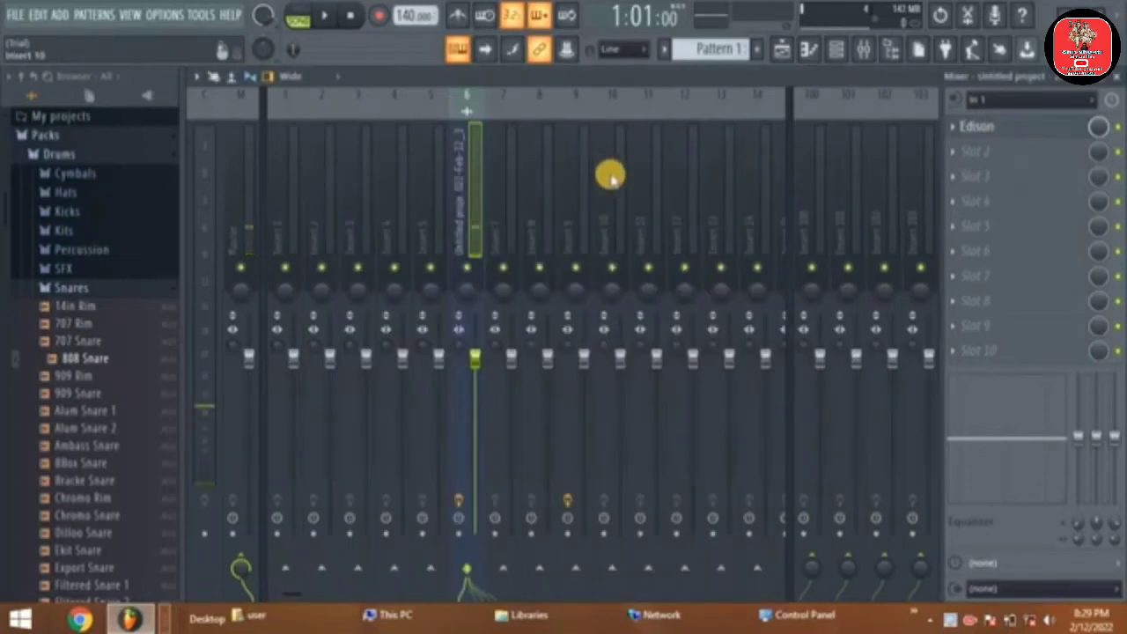
pyautogui.click(583, 176)
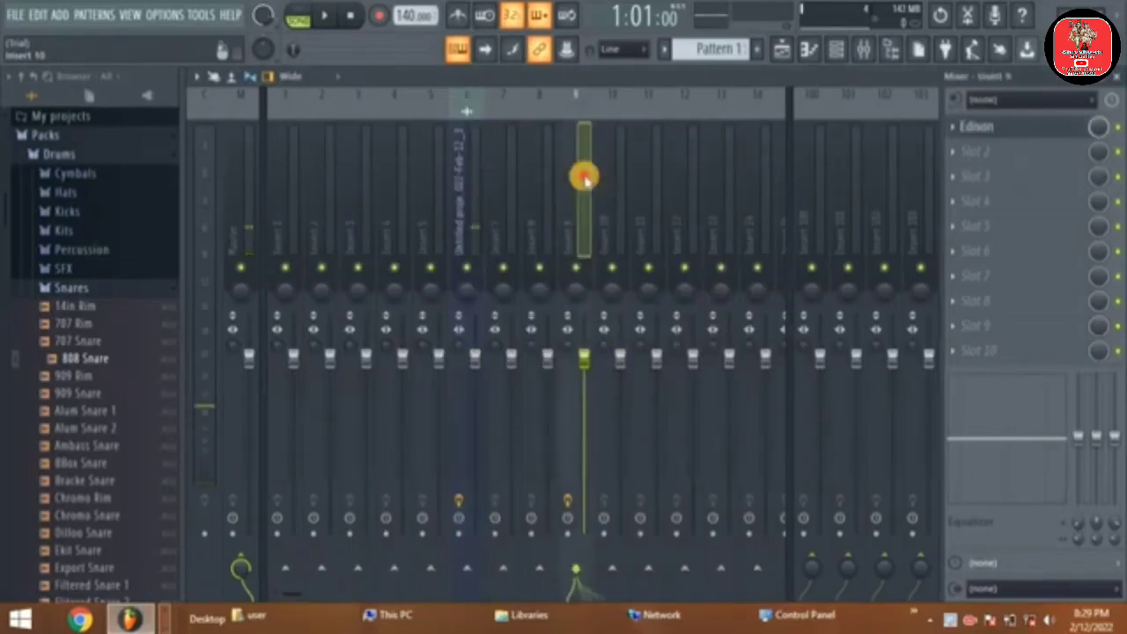
pyautogui.click(969, 129)
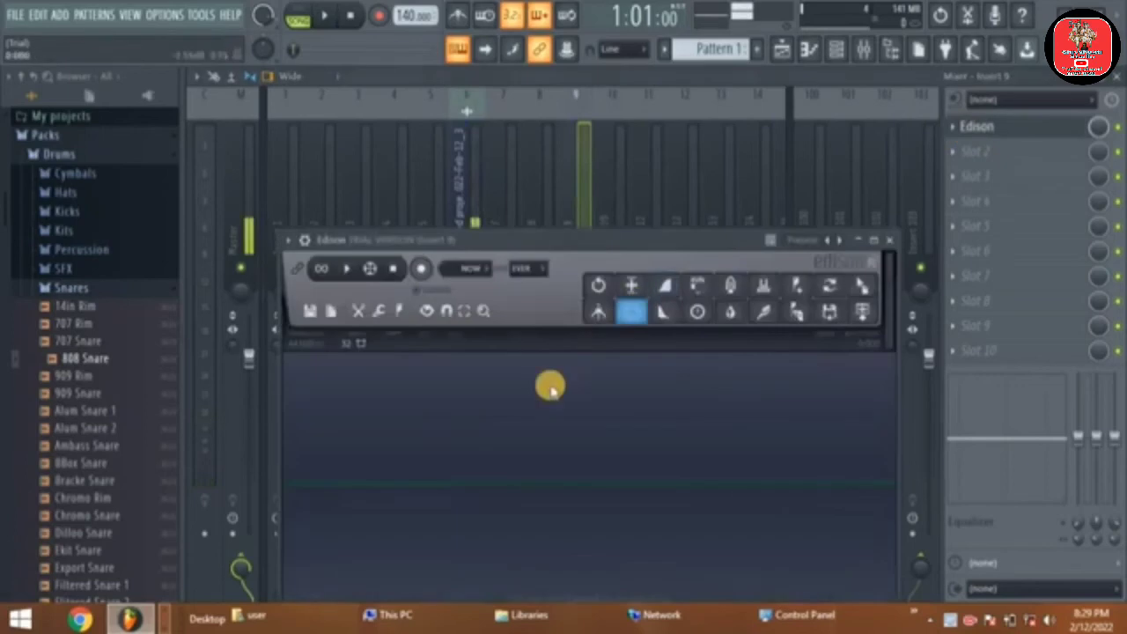
pyautogui.doubleClick(550, 387)
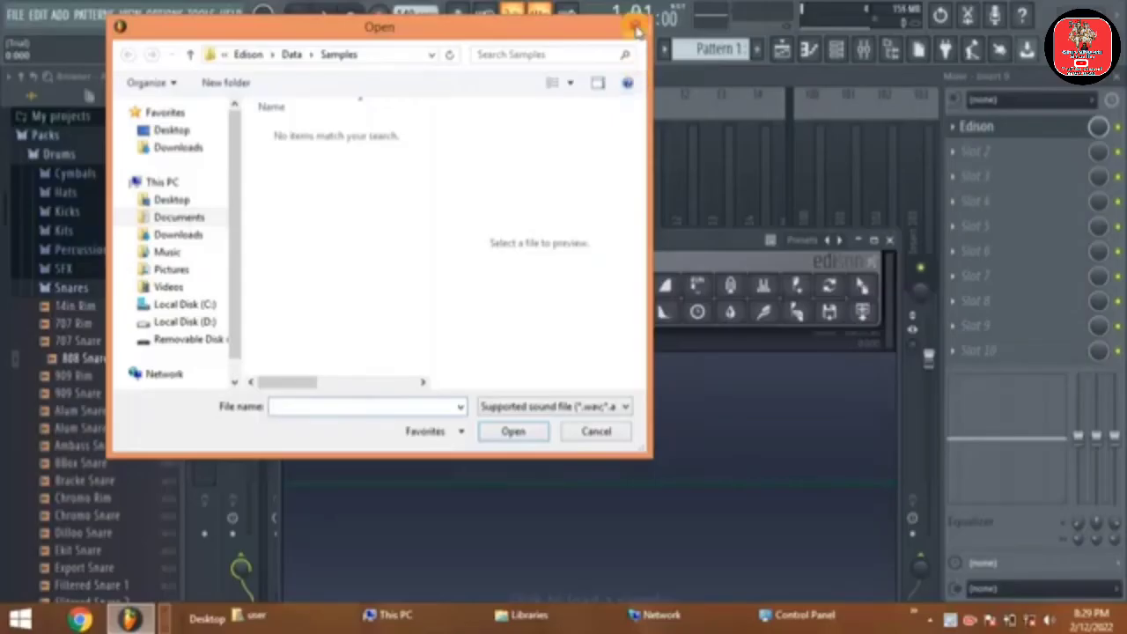
pyautogui.click(636, 29)
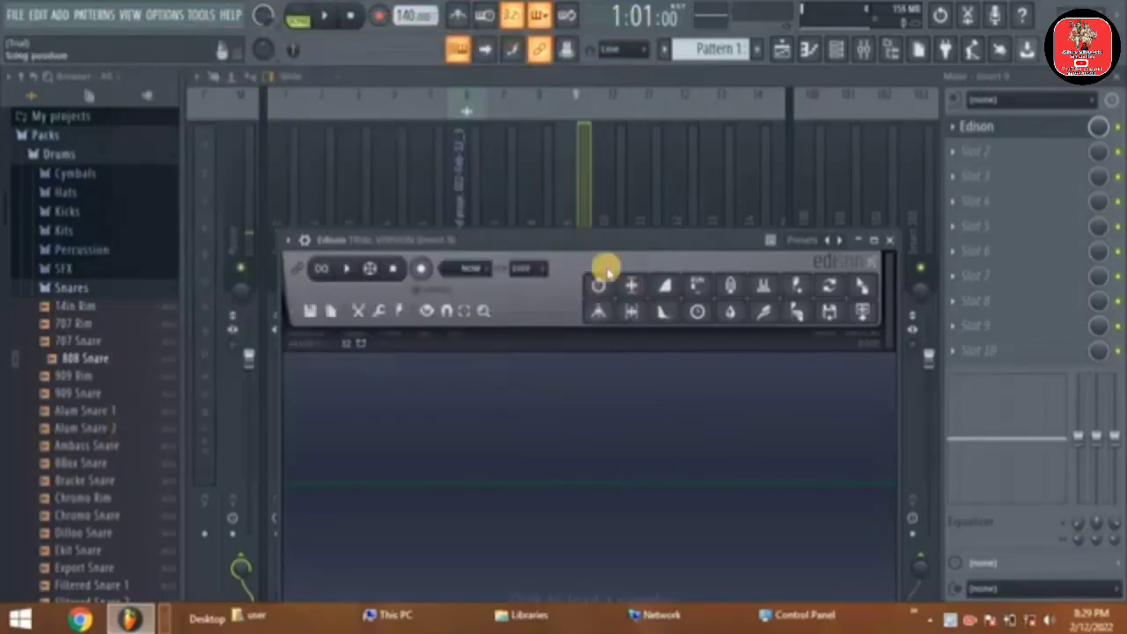
# Bring up Edison's sample chooser and go to "New folder" on Removable Disk (G:).
pyautogui.click(574, 401)
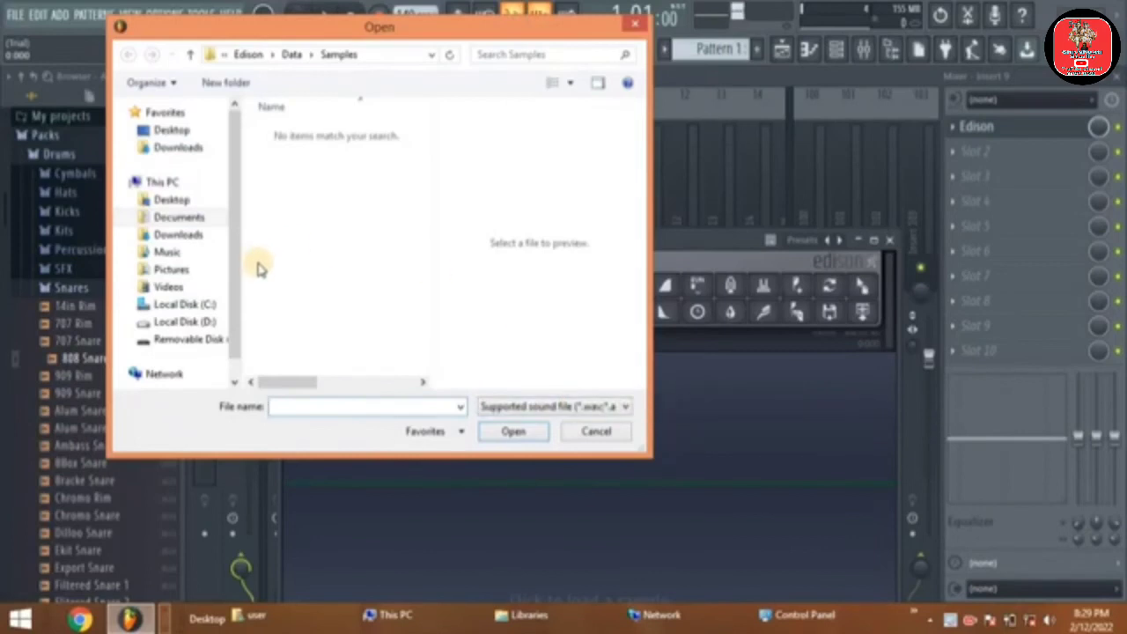
pyautogui.click(212, 346)
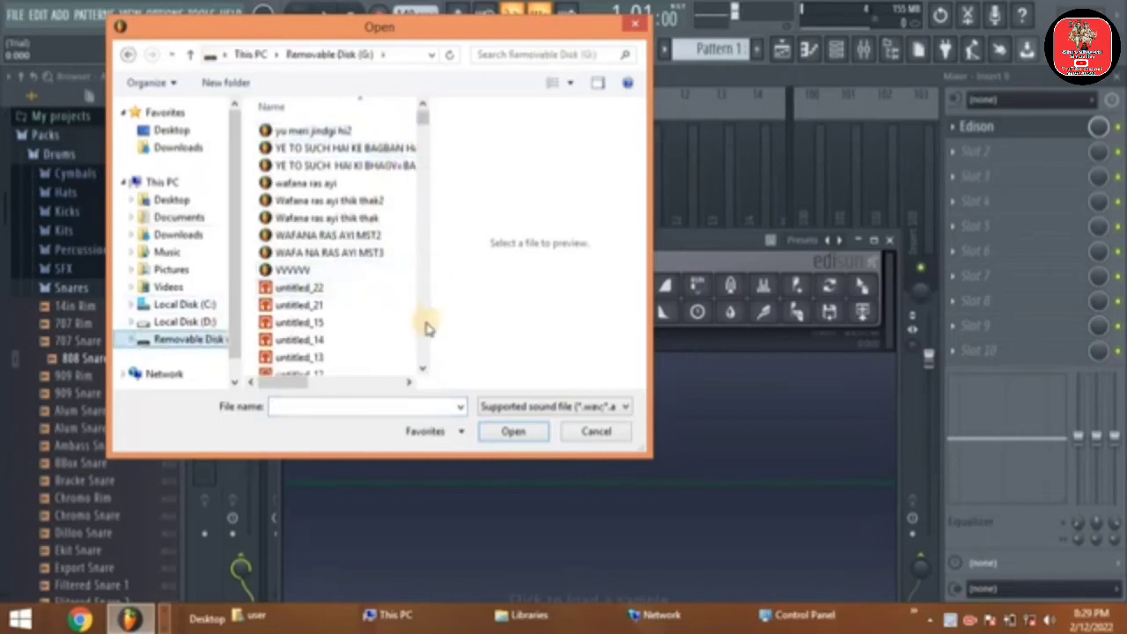
pyautogui.scroll(-15, 421, 328)
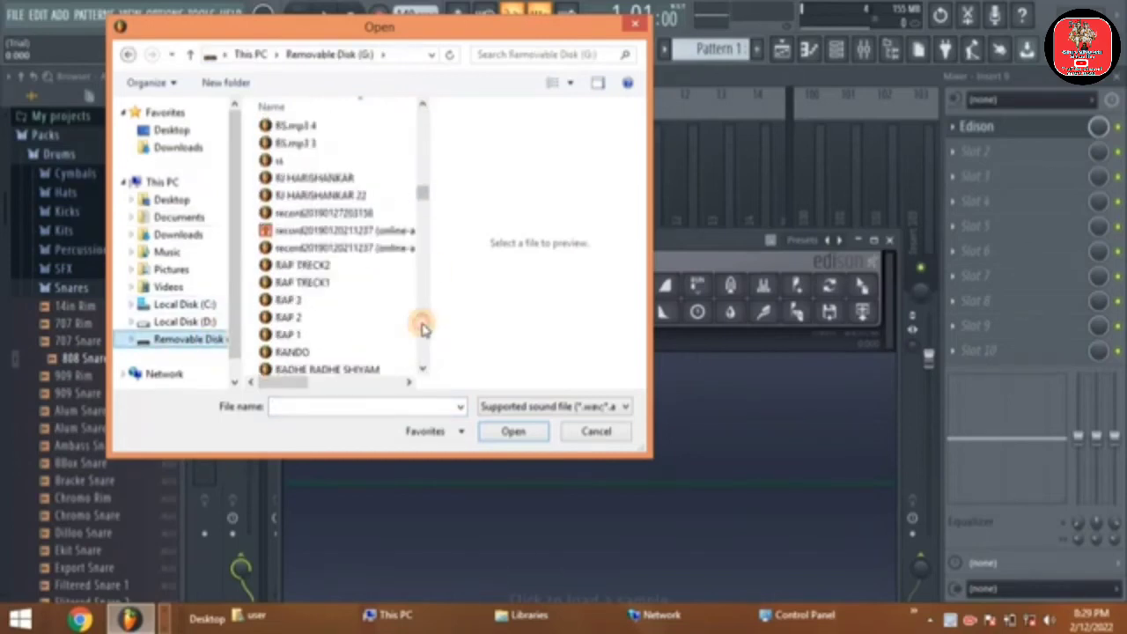
pyautogui.scroll(-10, 421, 327)
pyautogui.click(423, 368)
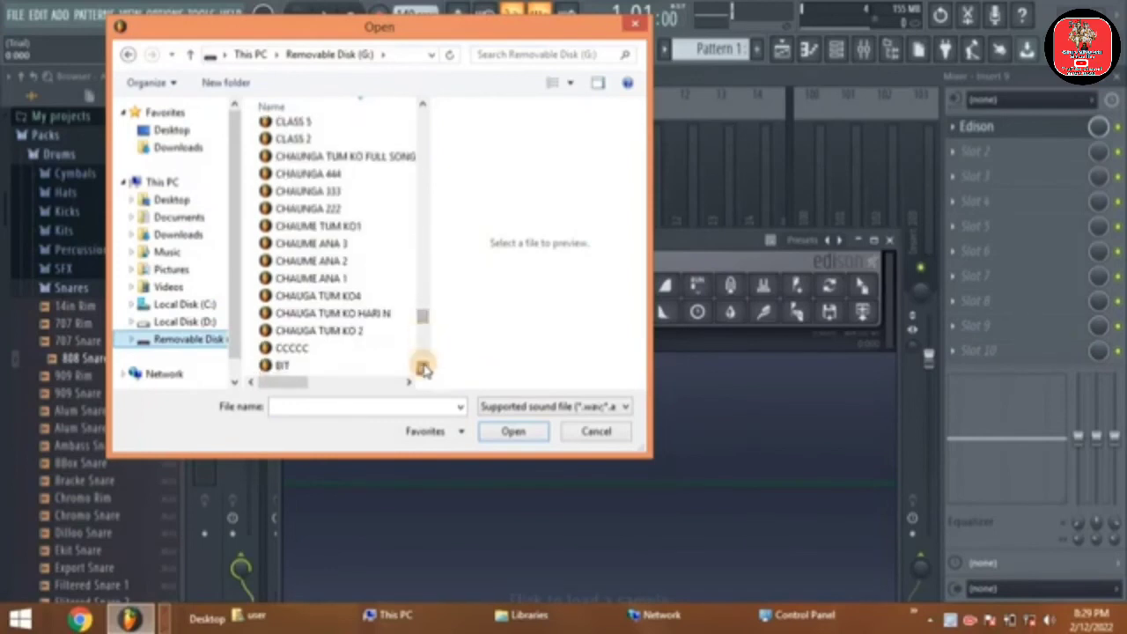
pyautogui.click(422, 368)
pyautogui.moveTo(423, 368); pyautogui.dragTo(423, 368)
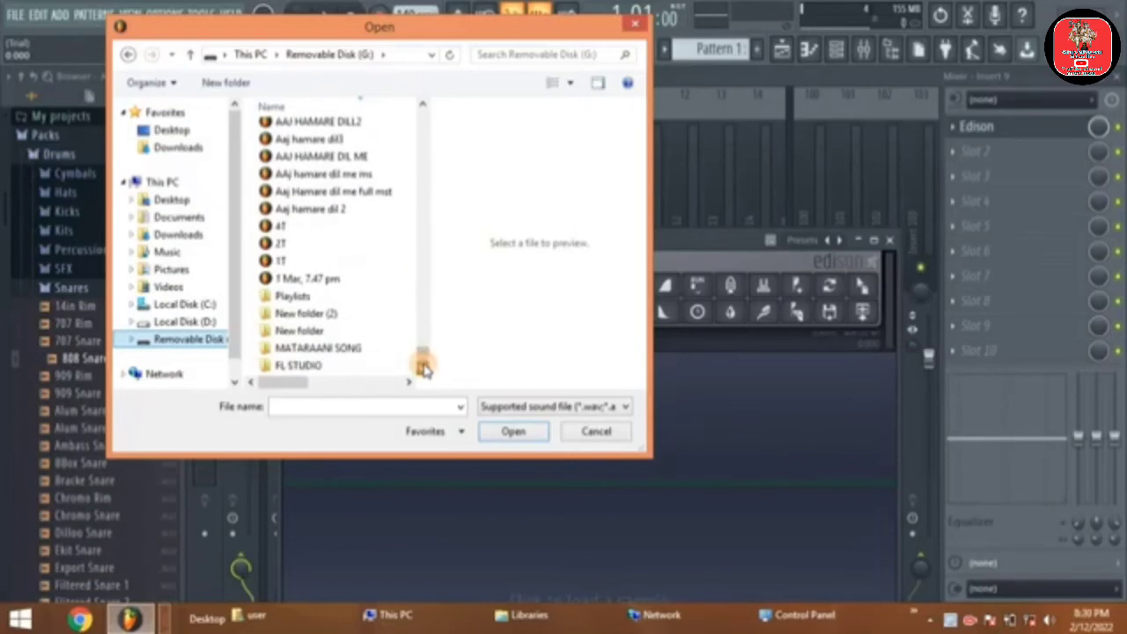
pyautogui.click(313, 334)
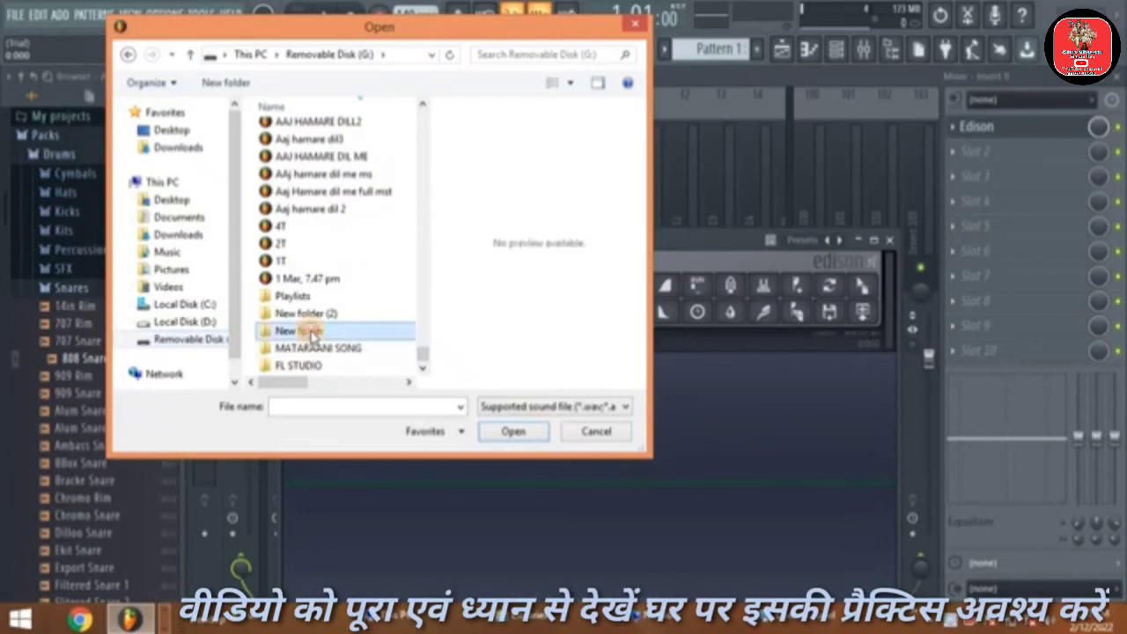
pyautogui.doubleClick(312, 335)
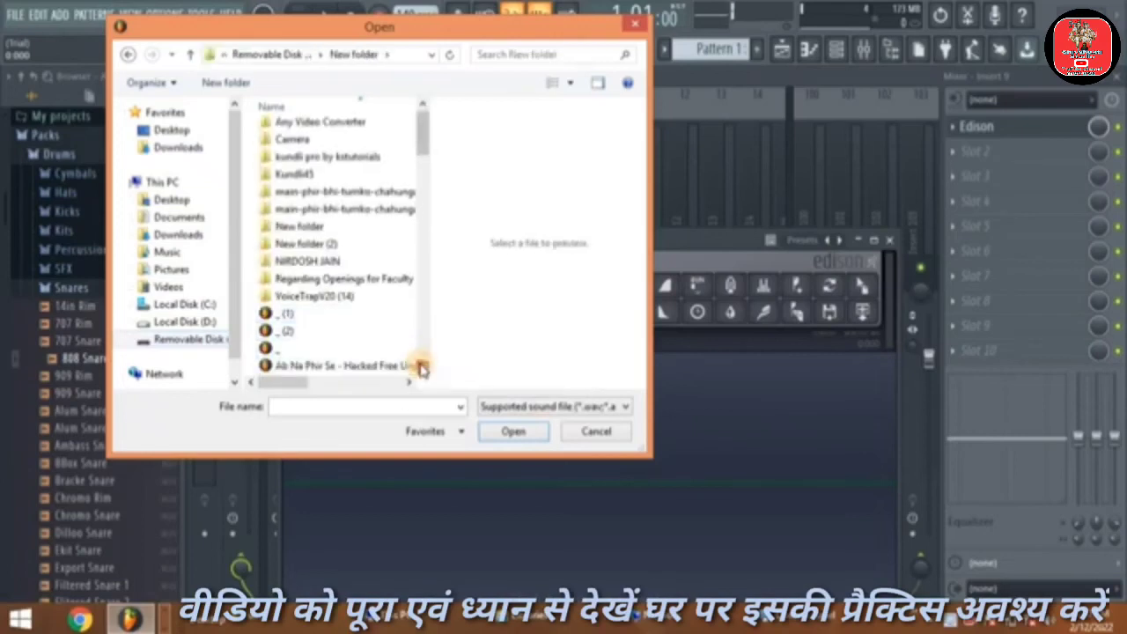
# Load the "Ye To Sach Hai Ki Bhagwan Hai Karaoke" file into Edison and send it to the playlist.
pyautogui.moveTo(421, 368); pyautogui.dragTo(421, 368)
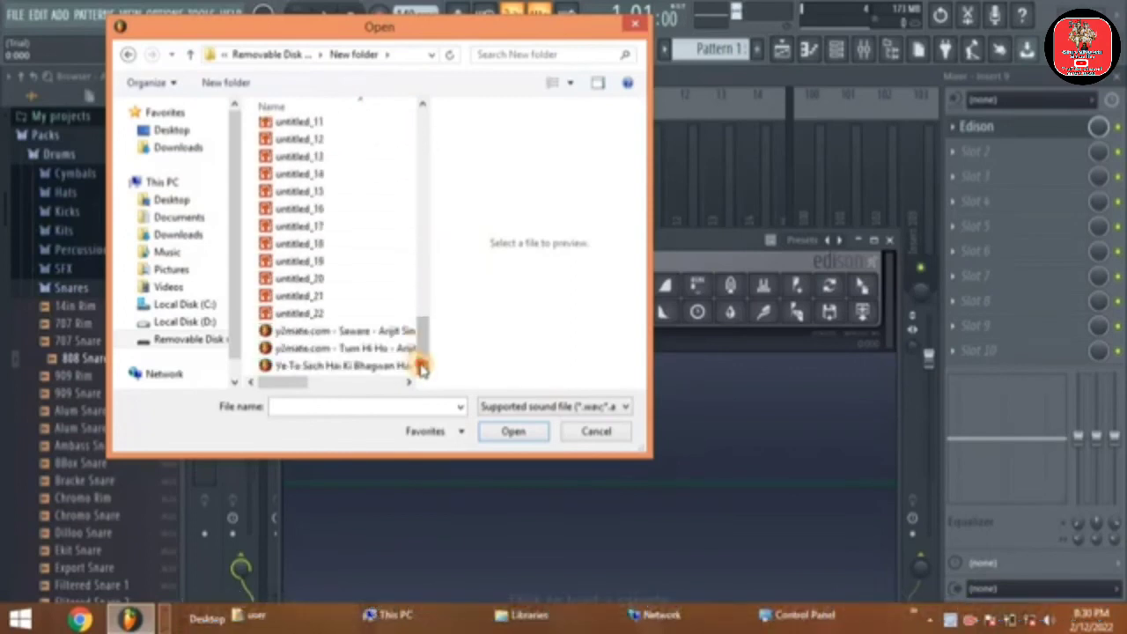
pyautogui.click(361, 368)
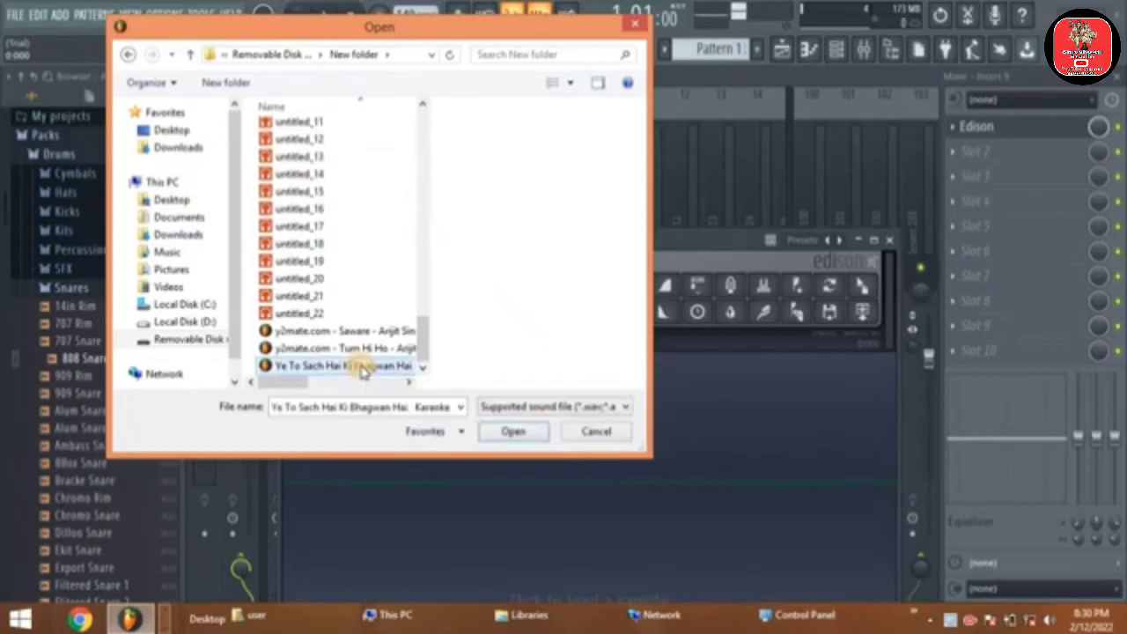
pyautogui.click(509, 434)
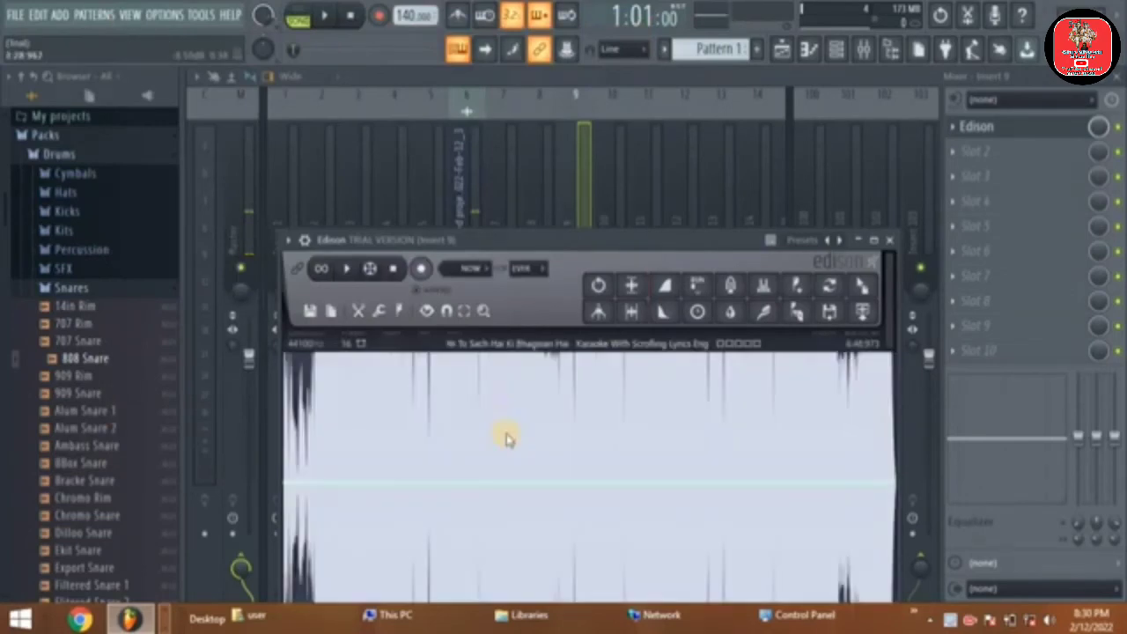
pyautogui.click(868, 312)
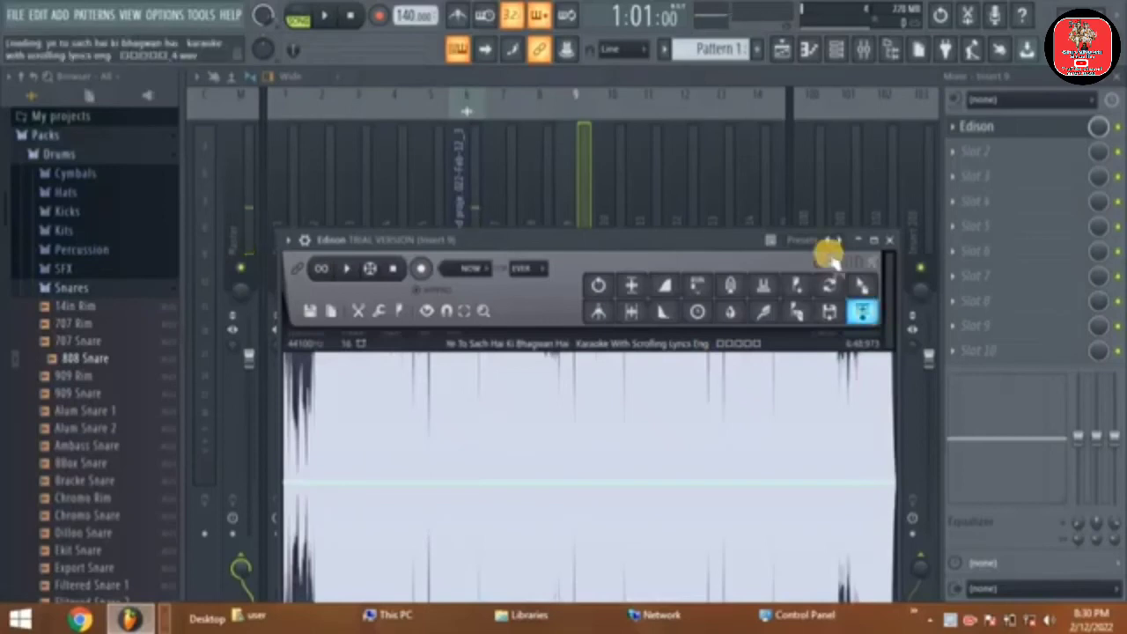
pyautogui.click(781, 53)
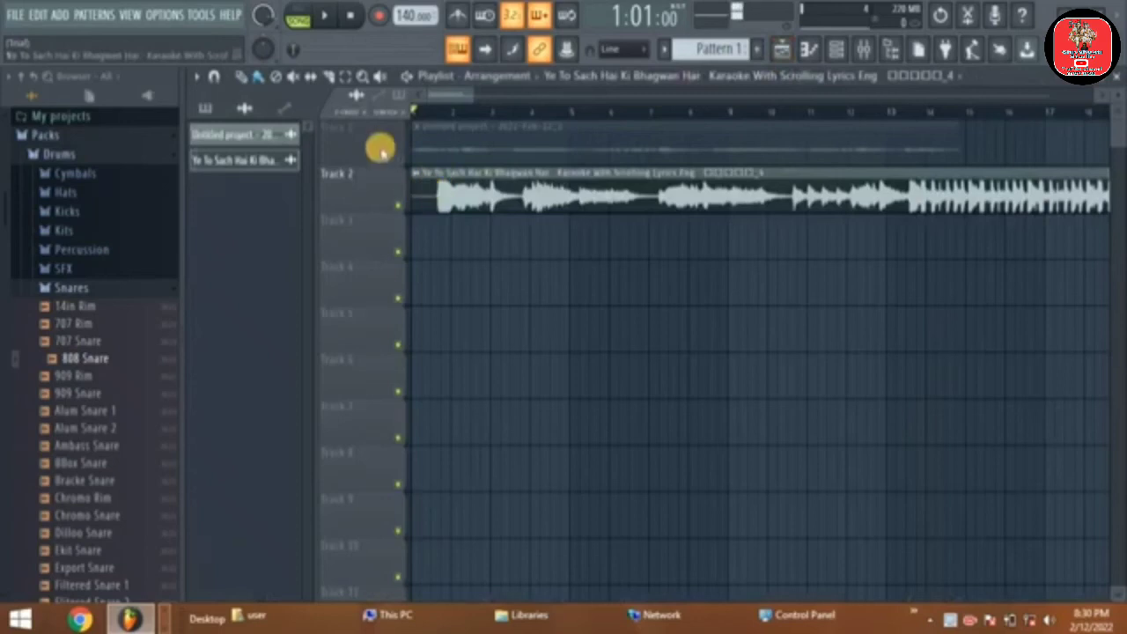
# Slice off and delete the silent beginning of the karaoke clip on playlist Track 2, and move the clip to the start.
pyautogui.click(332, 77)
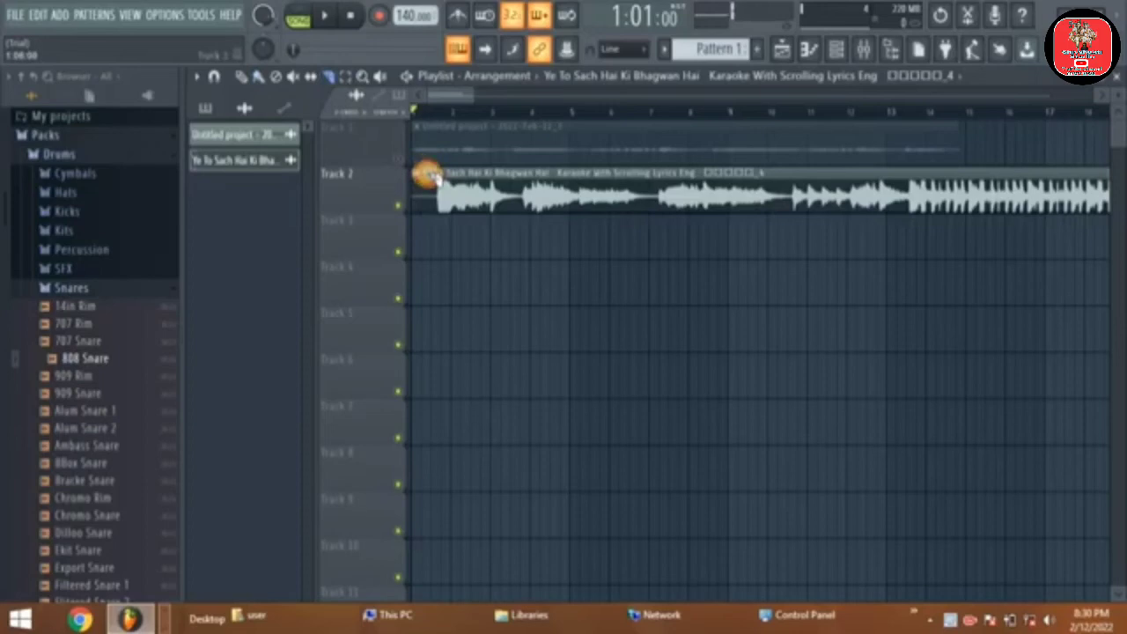
pyautogui.moveTo(432, 174); pyautogui.dragTo(431, 227)
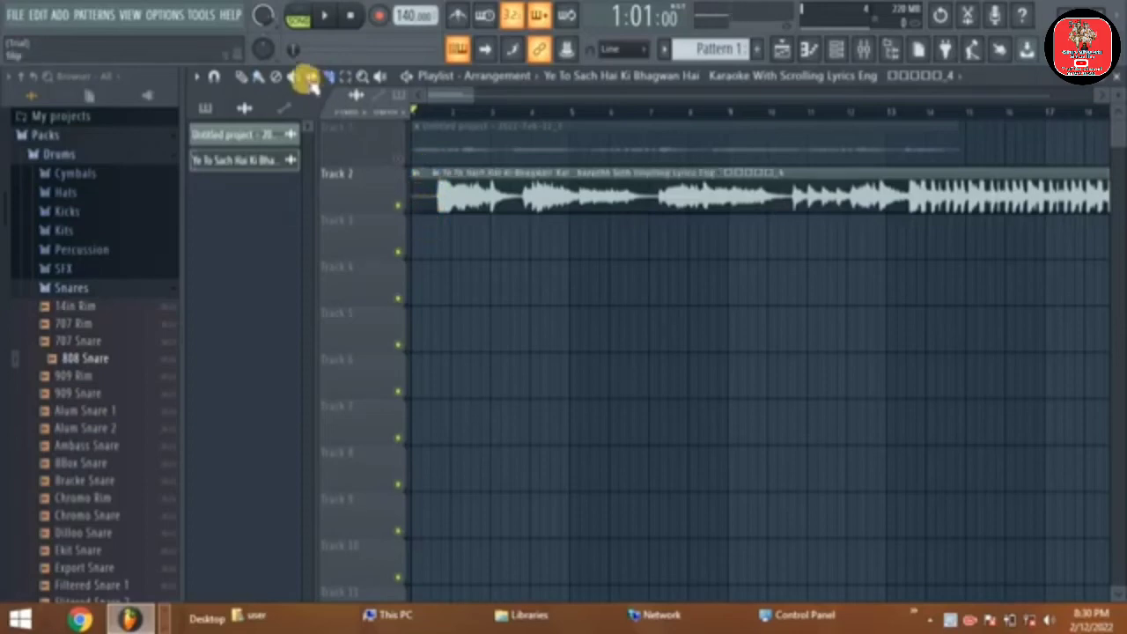
pyautogui.click(256, 78)
pyautogui.click(429, 195)
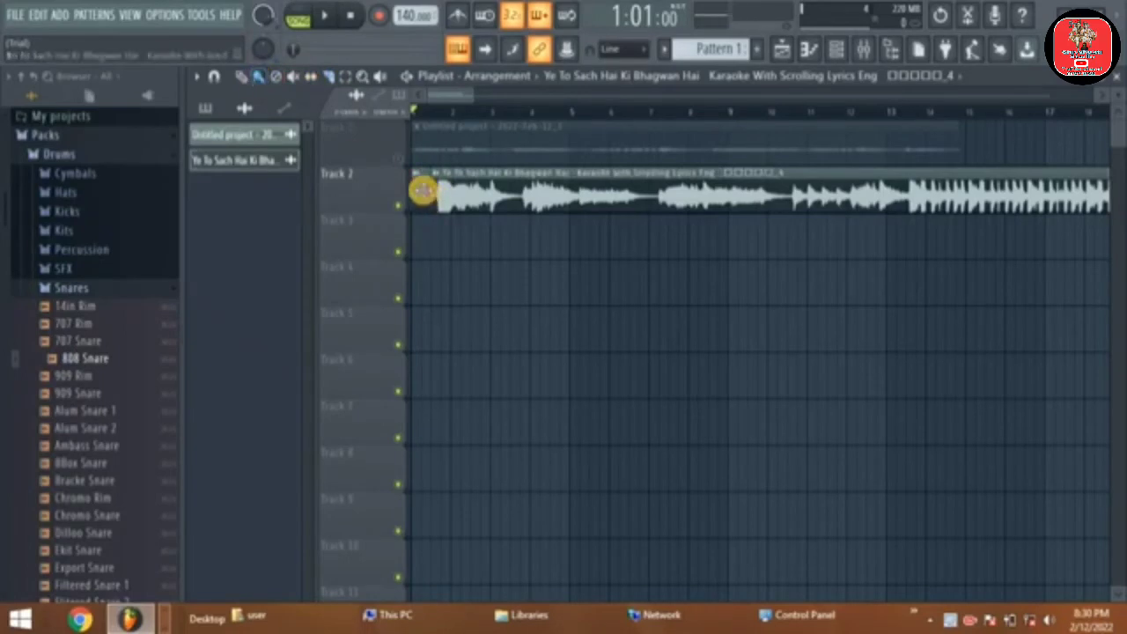
pyautogui.rightClick(423, 191)
pyautogui.moveTo(453, 192); pyautogui.dragTo(410, 181)
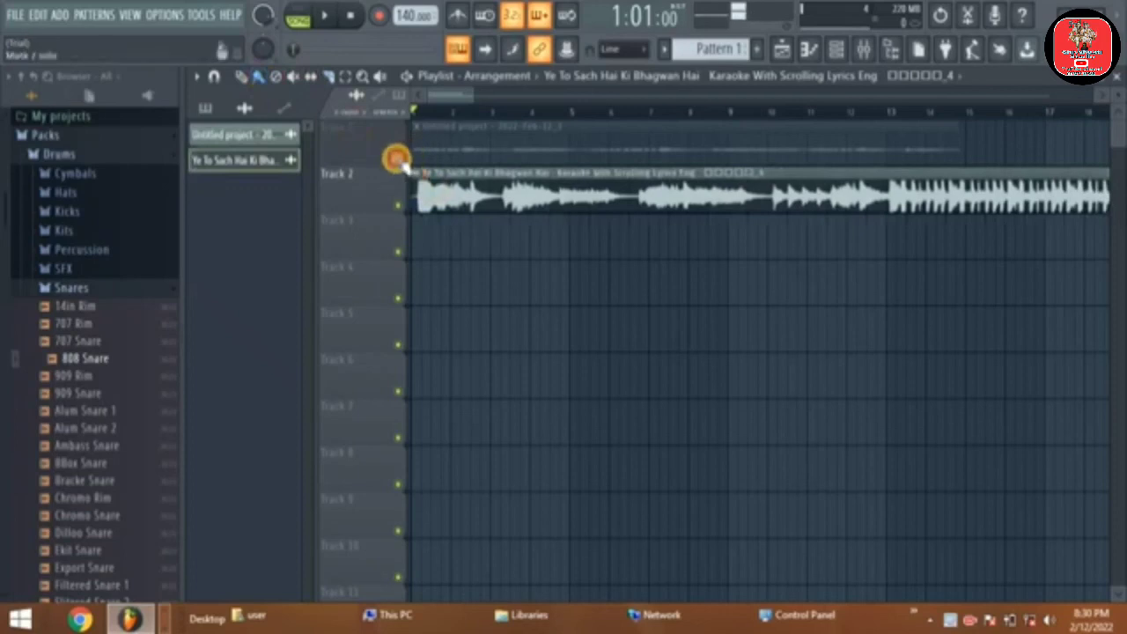
# Unmute and re-mute playlist Track 1, and clear the old take from Edison on mixer track 6.
pyautogui.click(398, 160)
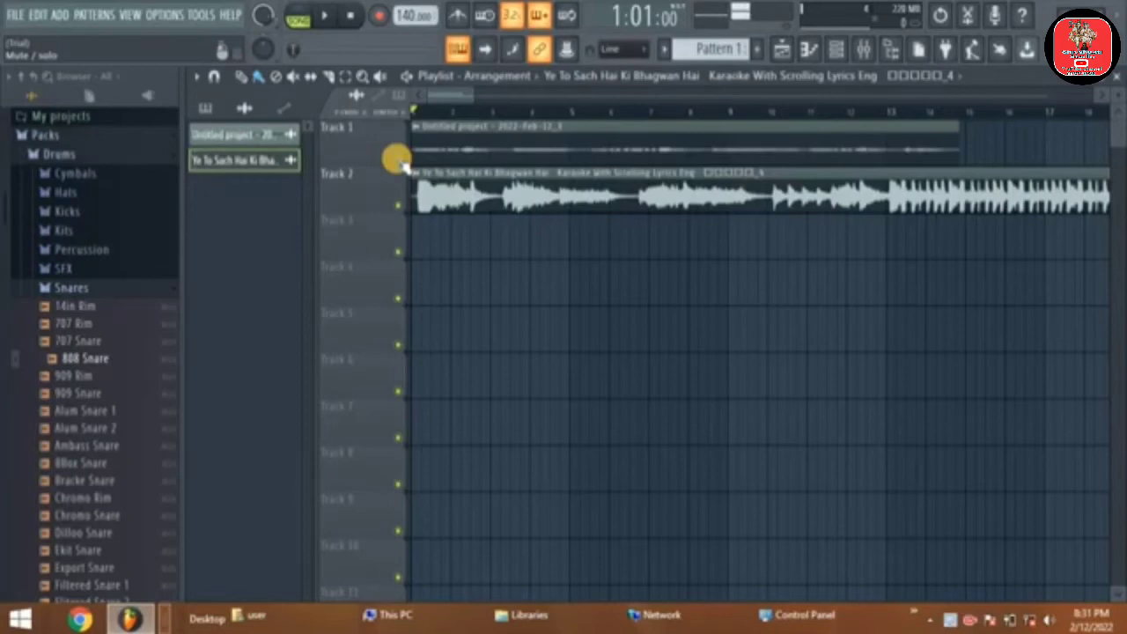
pyautogui.click(398, 160)
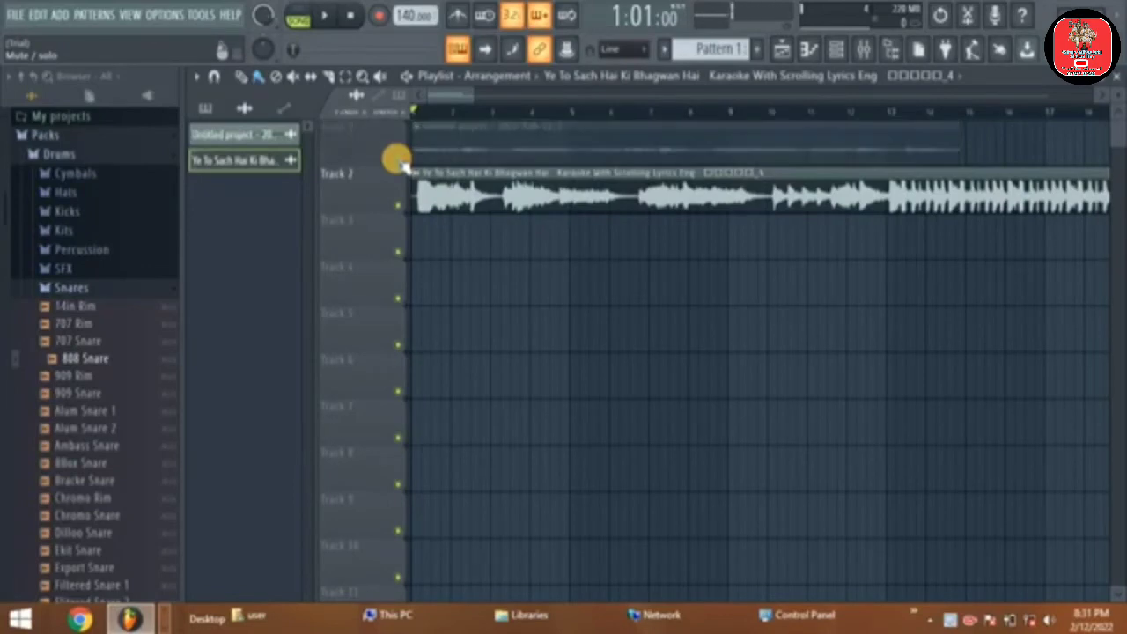
pyautogui.click(867, 53)
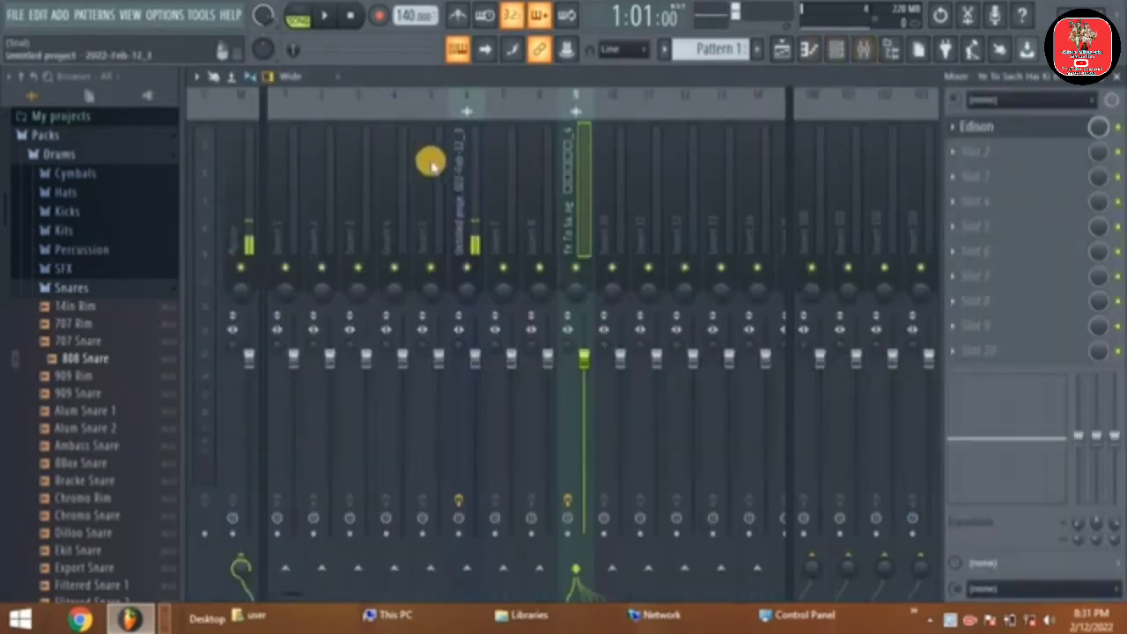
pyautogui.click(452, 170)
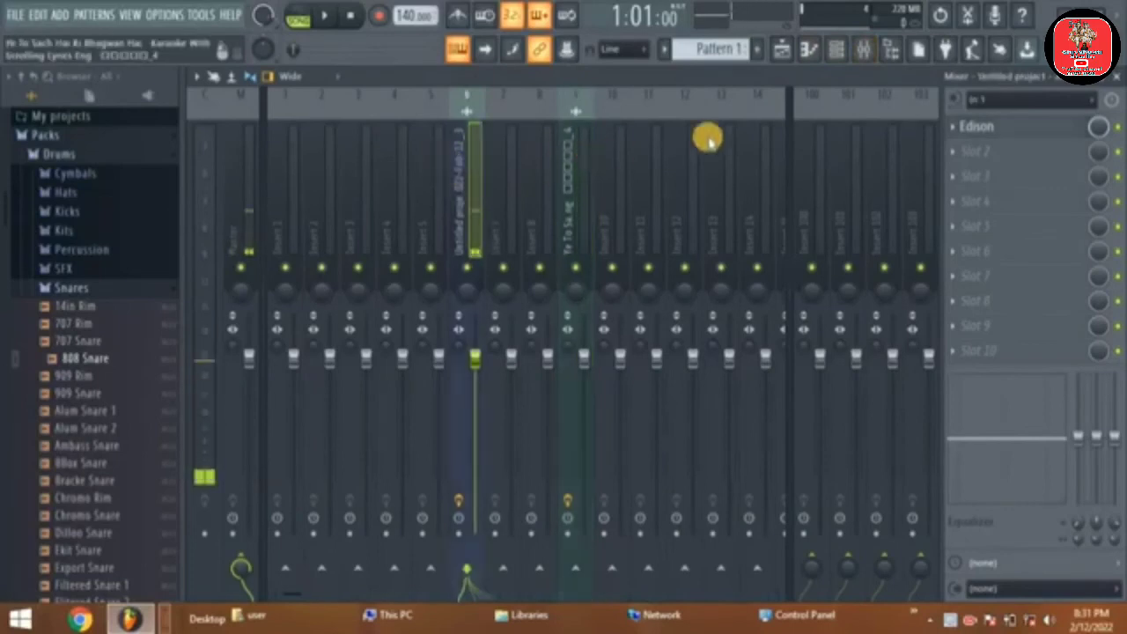
pyautogui.click(977, 125)
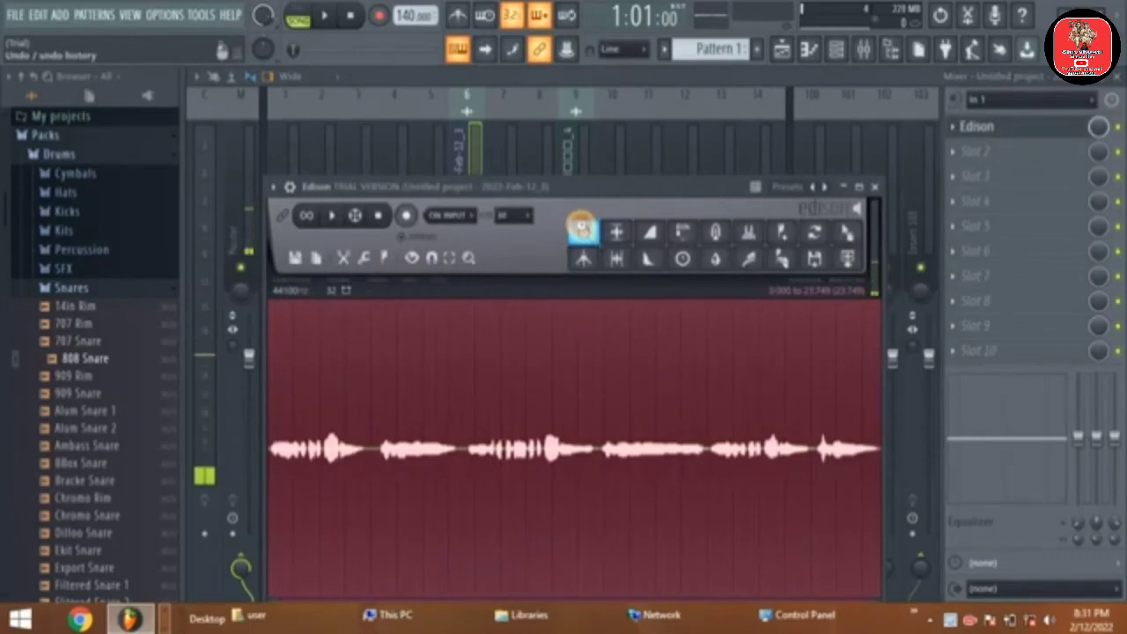
pyautogui.click(583, 231)
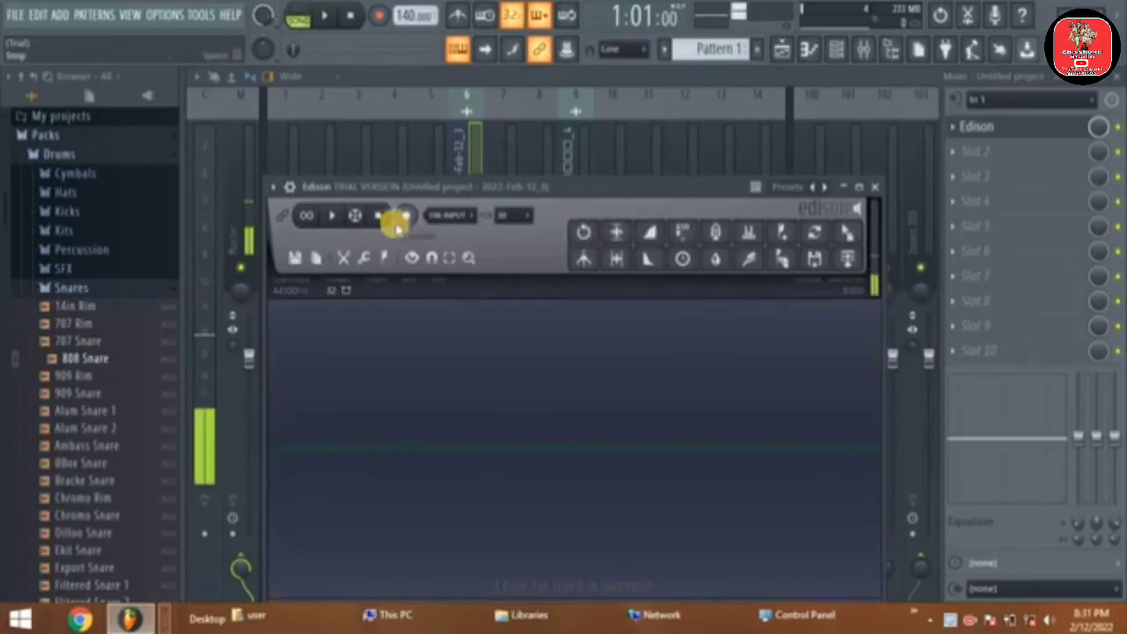
# Arm Edison on mixer track 6 to record On Play and maximize its editor.
pyautogui.click(444, 218)
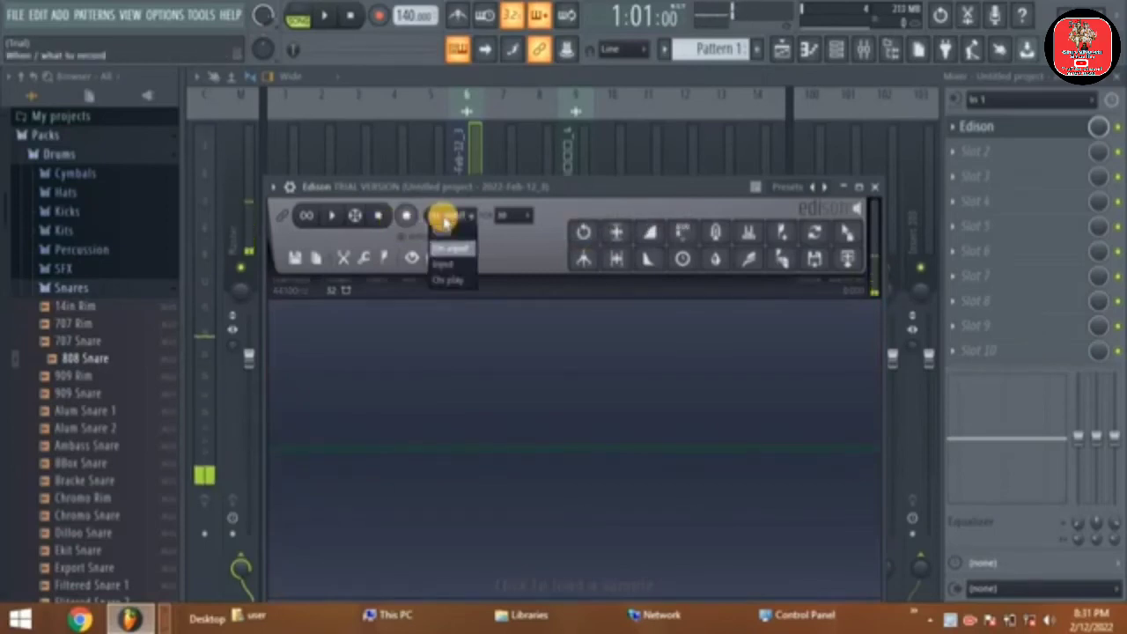
pyautogui.click(454, 281)
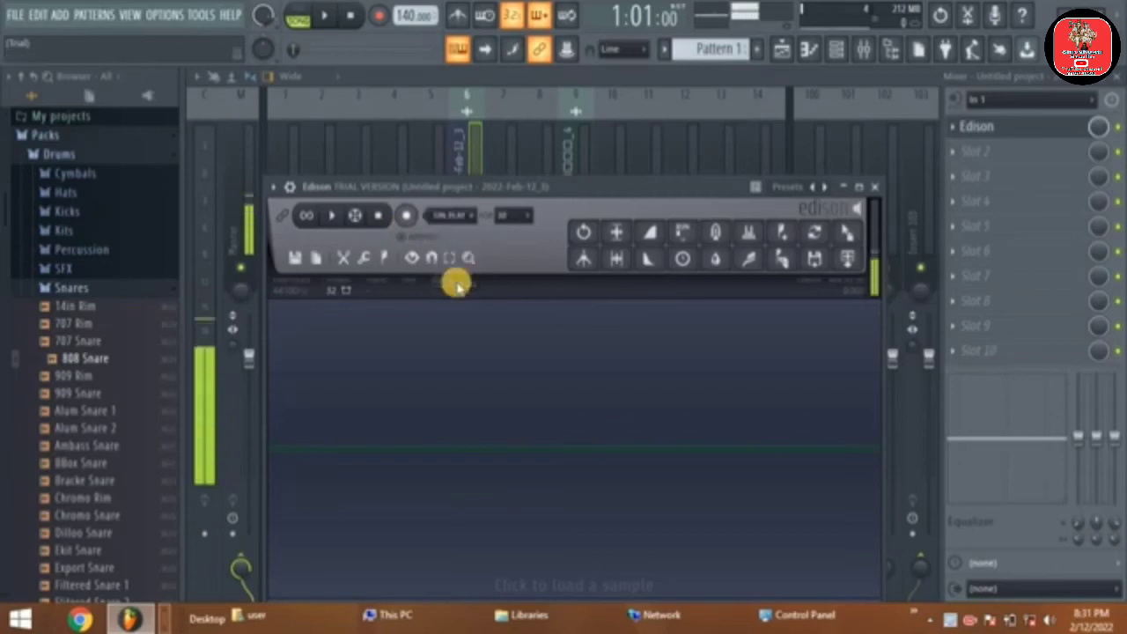
pyautogui.click(403, 216)
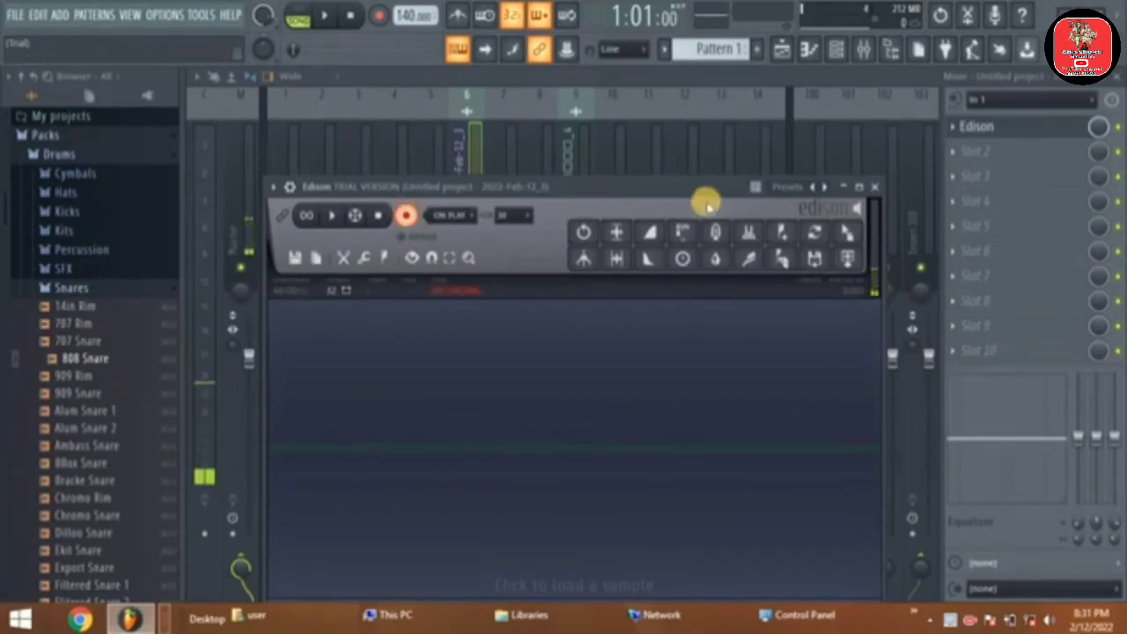
pyautogui.click(859, 190)
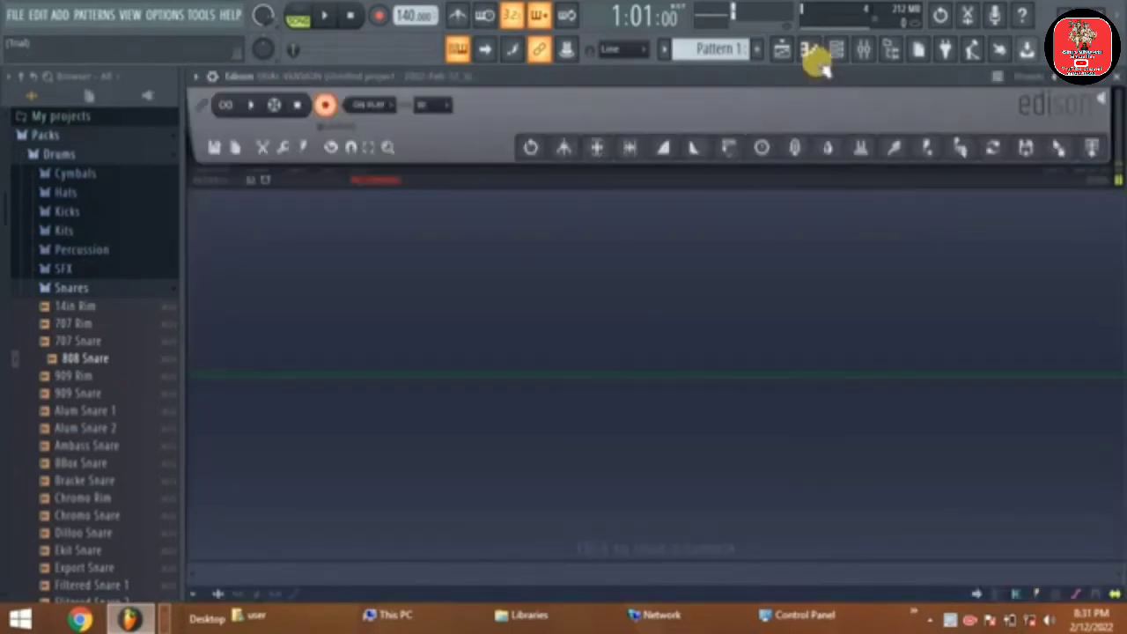
# Check the playlist and lower the karaoke volume on mixer track 9 to about 72%.
pyautogui.click(780, 47)
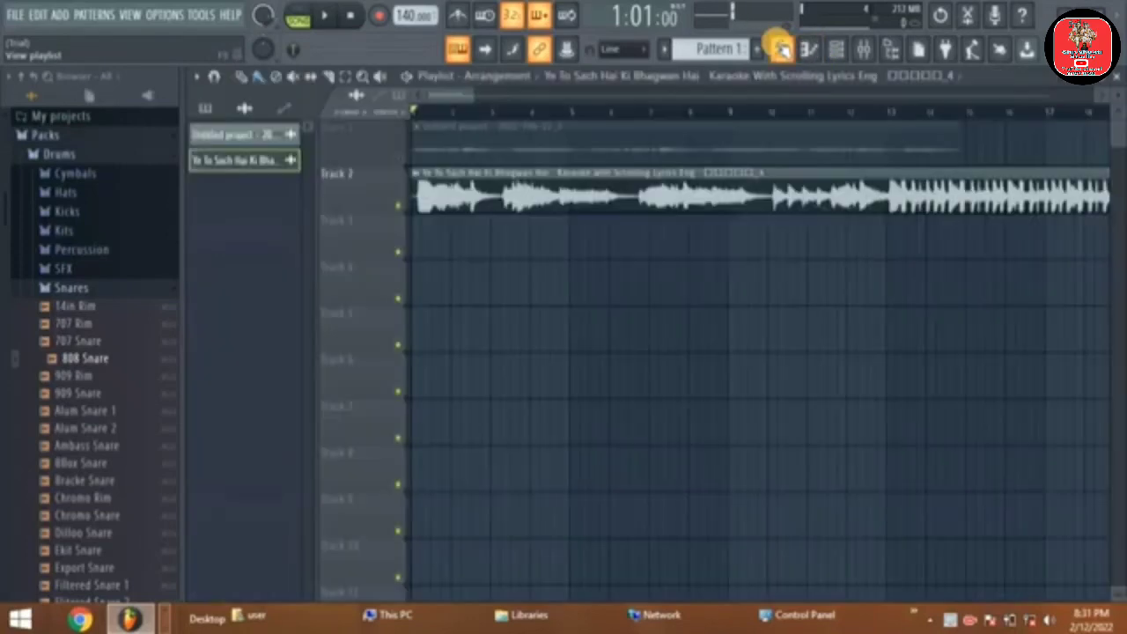
pyautogui.click(863, 53)
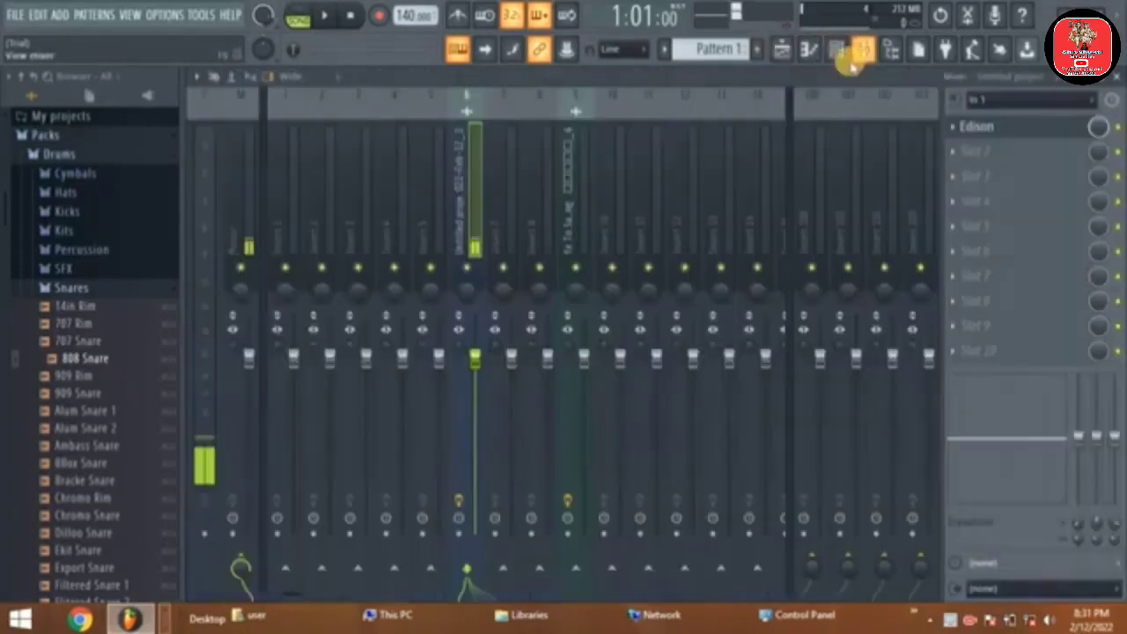
pyautogui.click(569, 246)
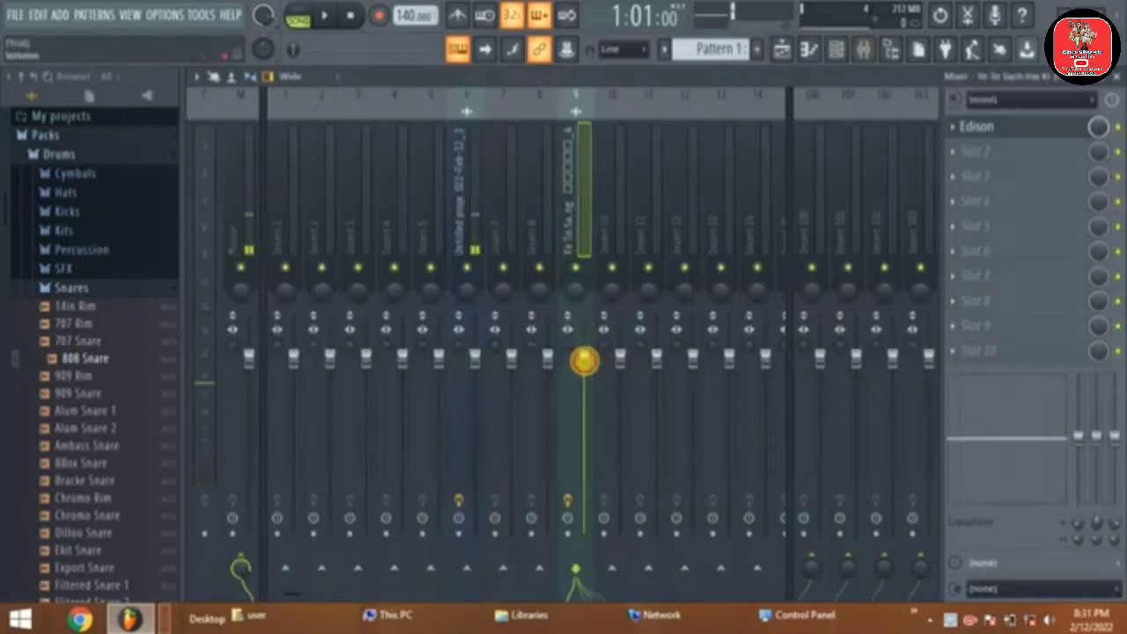
pyautogui.moveTo(584, 360); pyautogui.dragTo(578, 457)
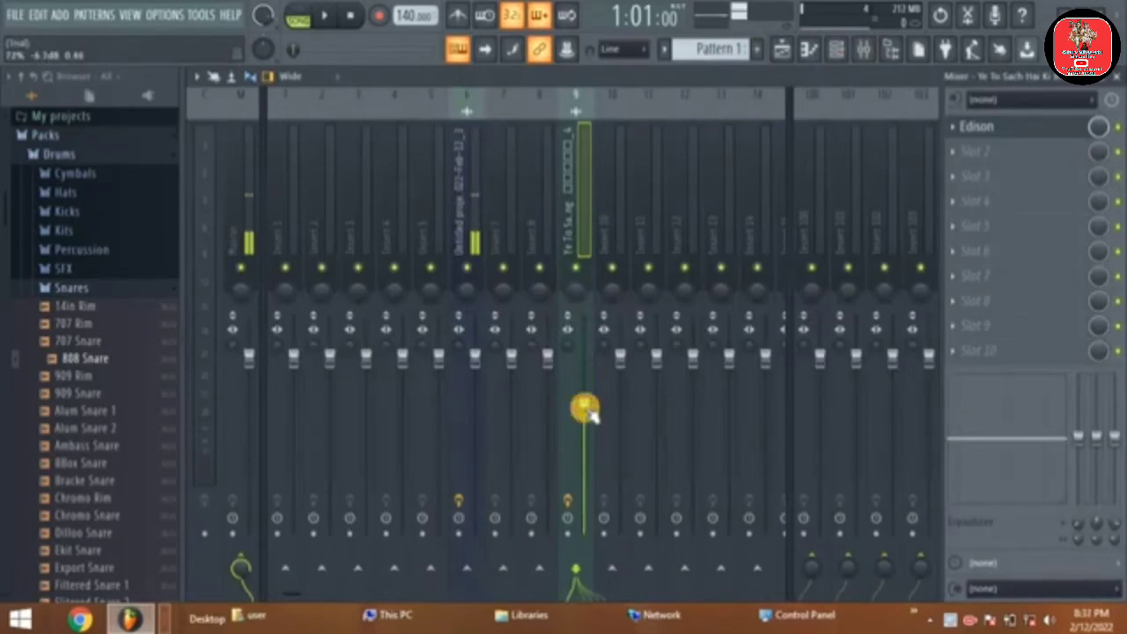
# Fine-tune the karaoke volume on mixer track 9 and check the clips in the playlist.
pyautogui.moveTo(584, 409); pyautogui.dragTo(582, 407)
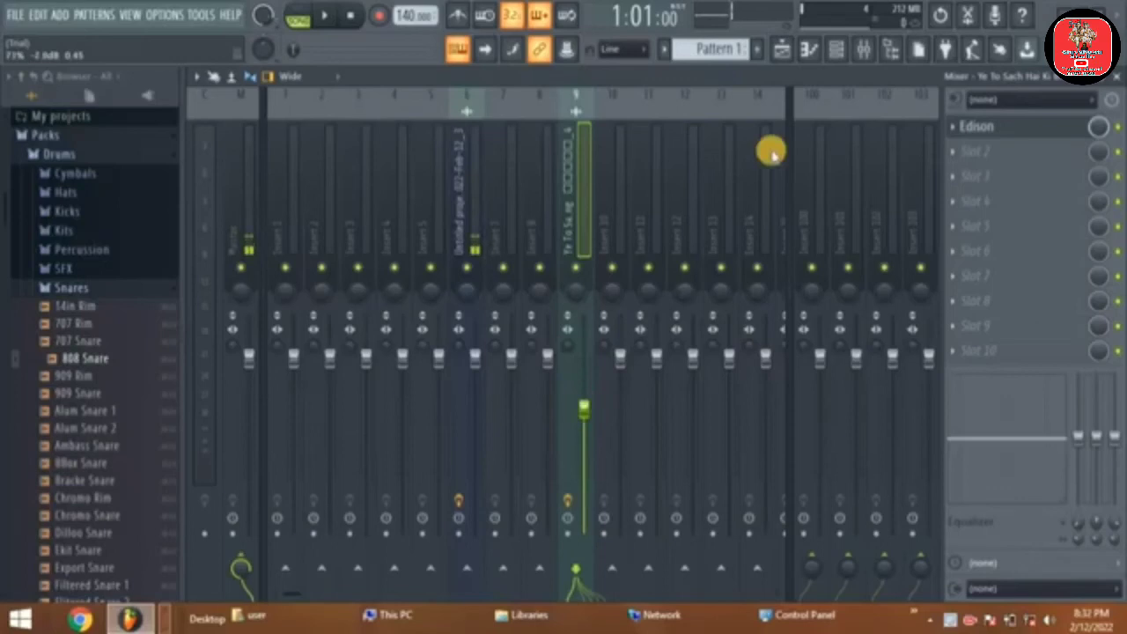
pyautogui.moveTo(578, 410)
pyautogui.mouseDown()
pyautogui.moveTo(575, 374)
pyautogui.moveTo(569, 428)
pyautogui.moveTo(581, 414)
pyautogui.mouseUp()
pyautogui.click(781, 51)
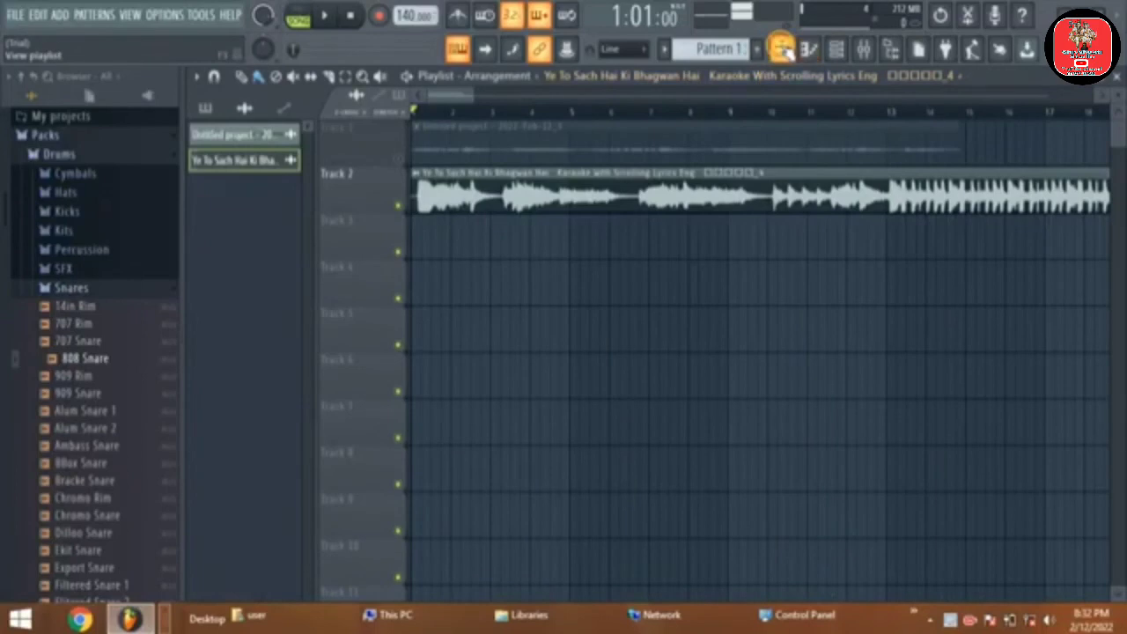
pyautogui.click(781, 51)
# Open Edison on mixer track 6 and record a vocal take while the song plays, then stop both playback and recording.
pyautogui.click(463, 169)
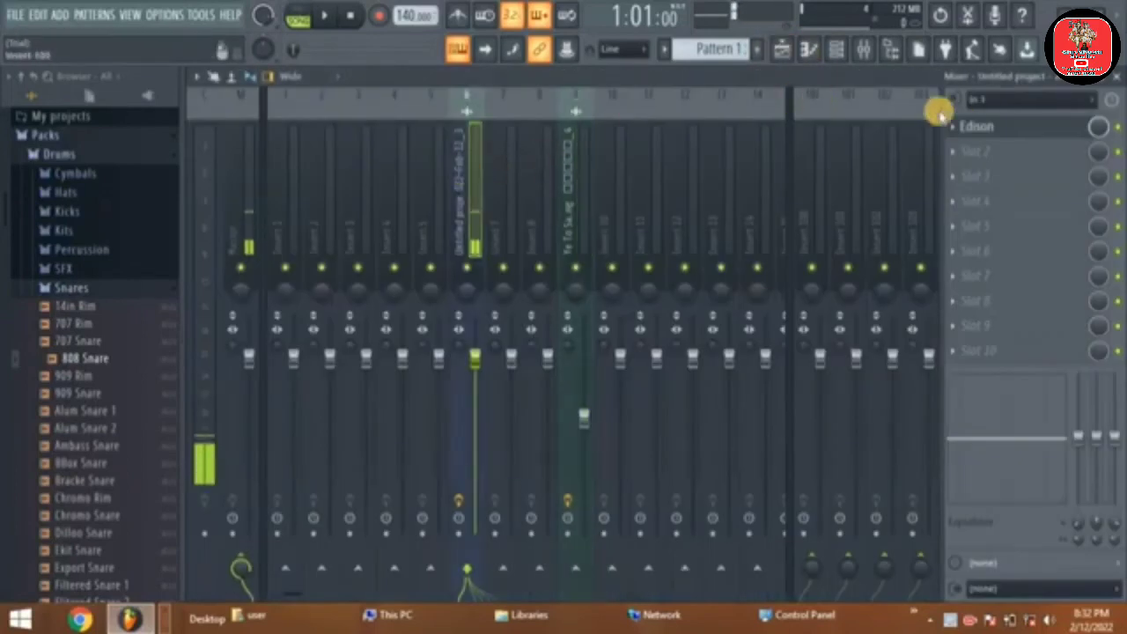
pyautogui.click(973, 126)
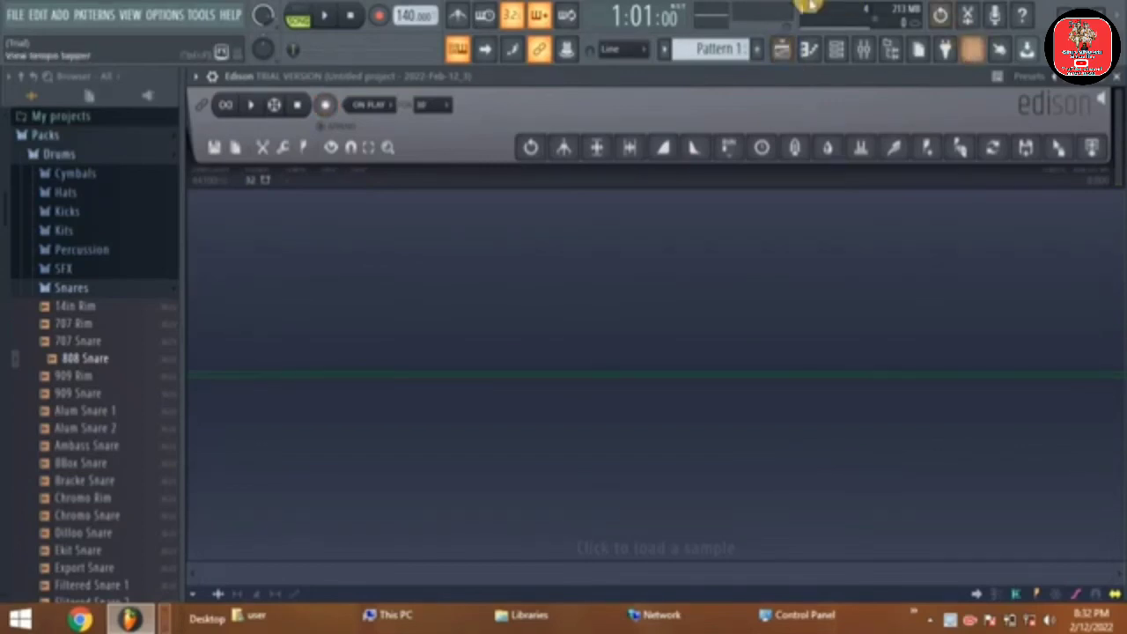
pyautogui.click(327, 111)
pyautogui.click(329, 18)
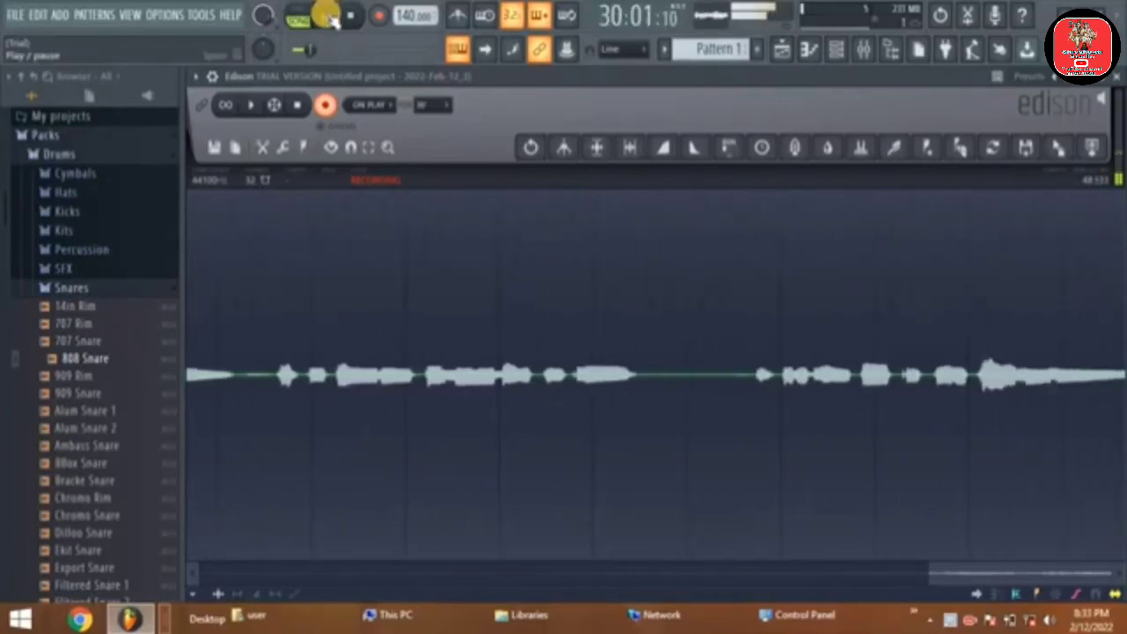
pyautogui.click(328, 17)
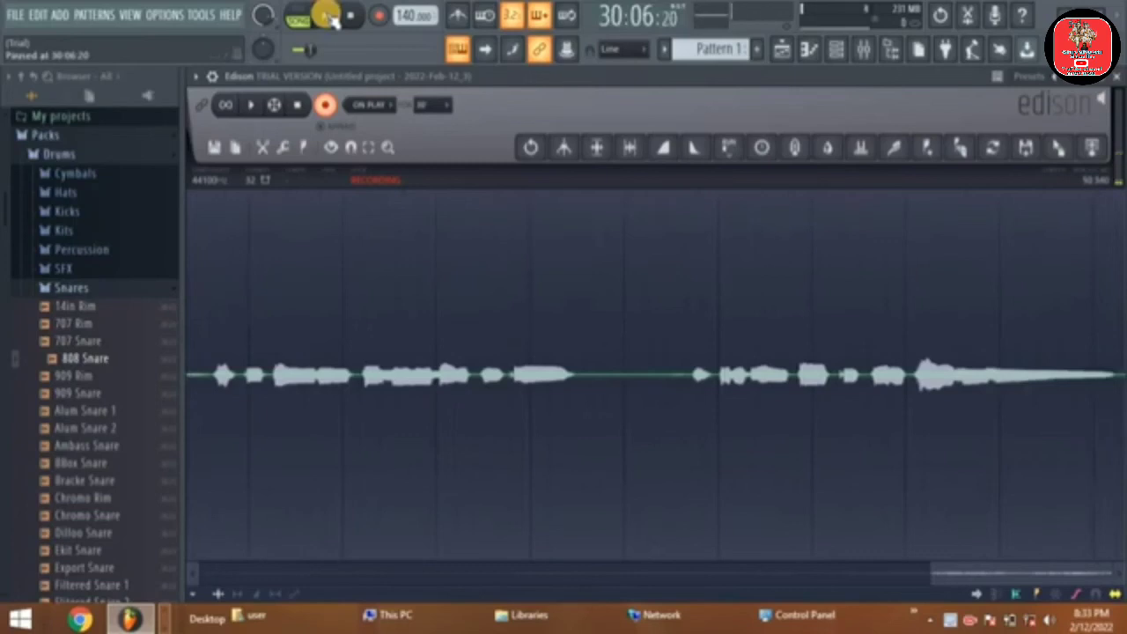
pyautogui.click(326, 103)
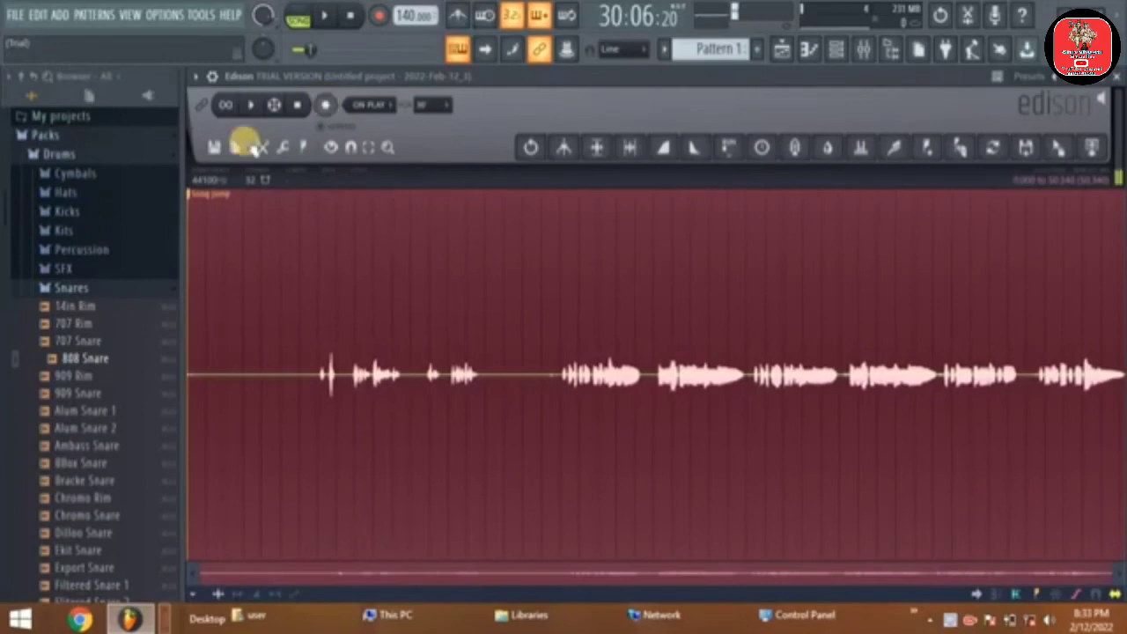
# Listen to the recorded vocal take in Edison and send it to the playlist as an audio clip.
pyautogui.click(255, 105)
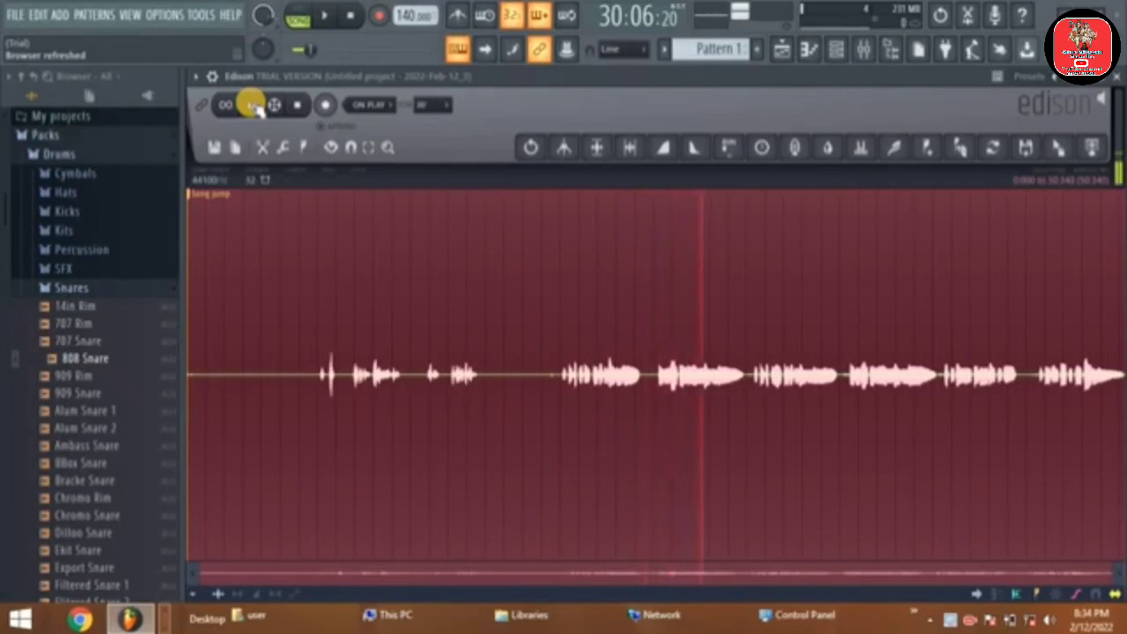
pyautogui.click(253, 105)
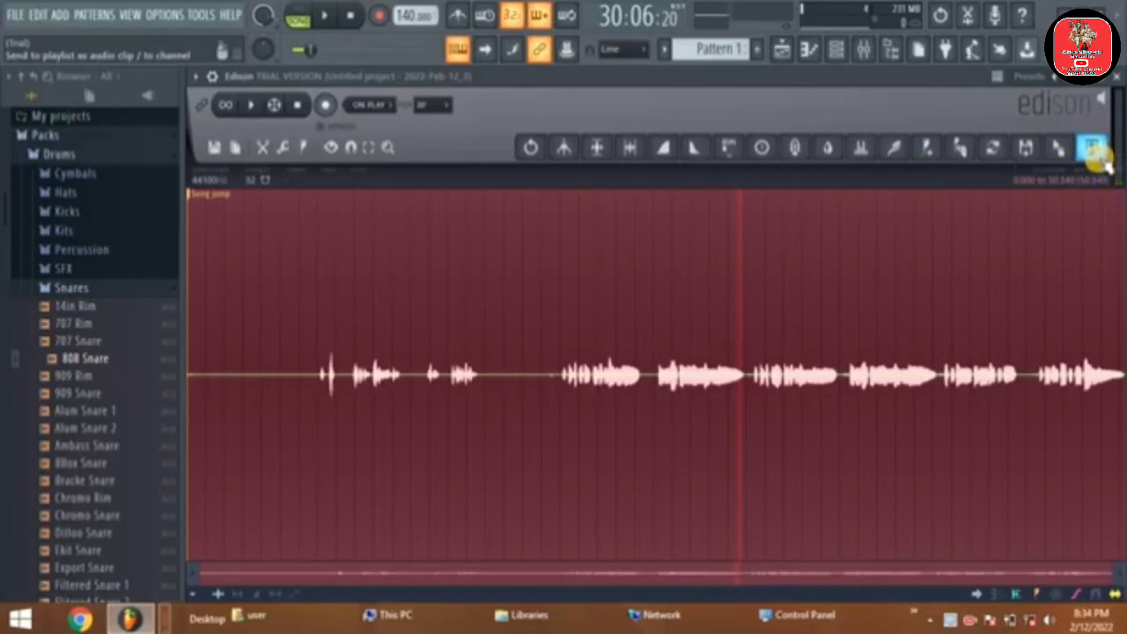
pyautogui.click(1093, 152)
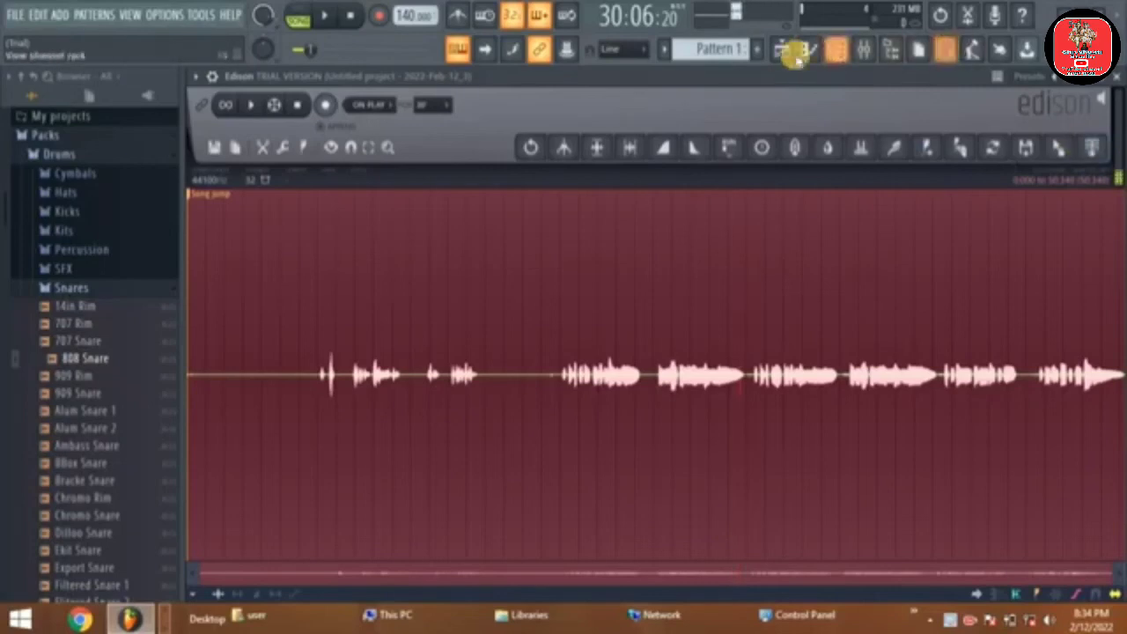
pyautogui.click(792, 56)
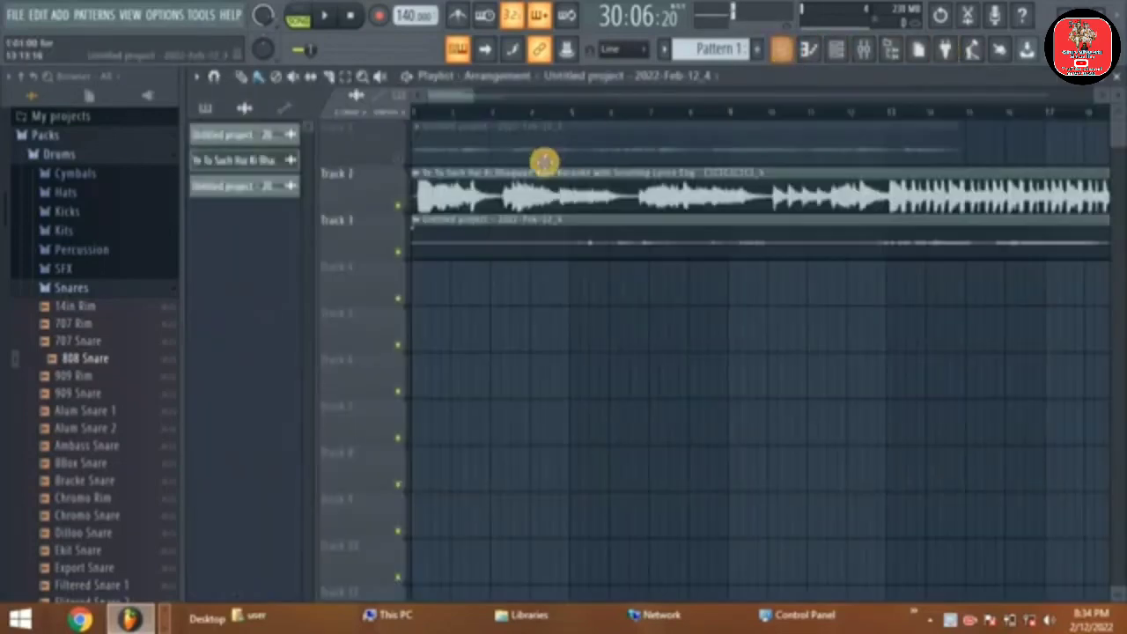
# Adjust the channel volume of the vocal clip on playlist Track 3 to about 84% and play the song from the start.
pyautogui.click(419, 113)
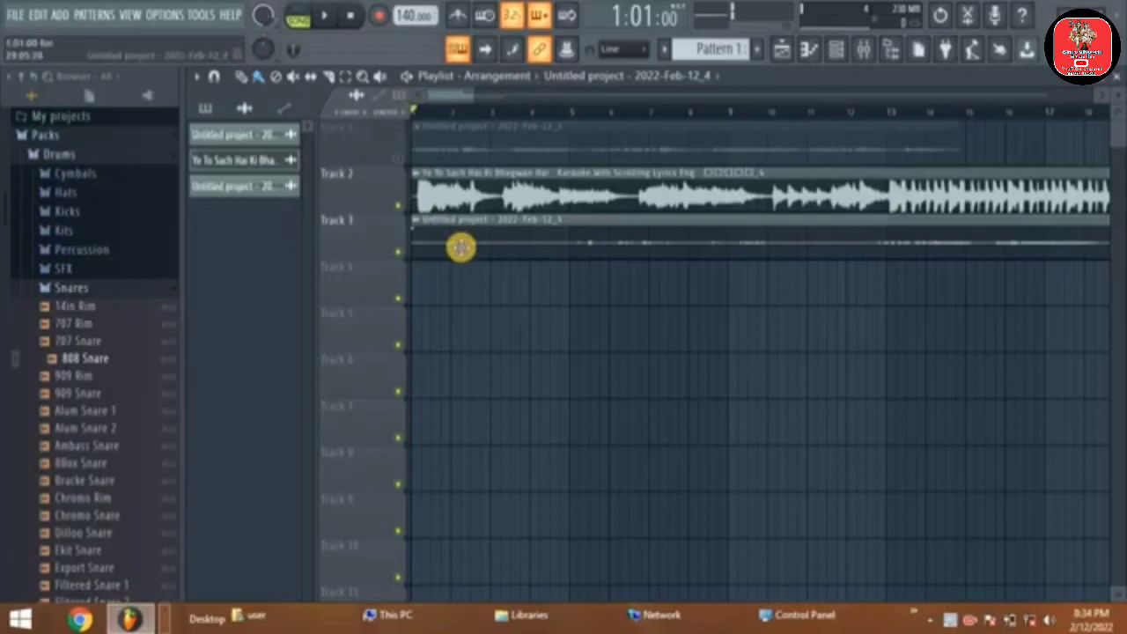
pyautogui.doubleClick(461, 245)
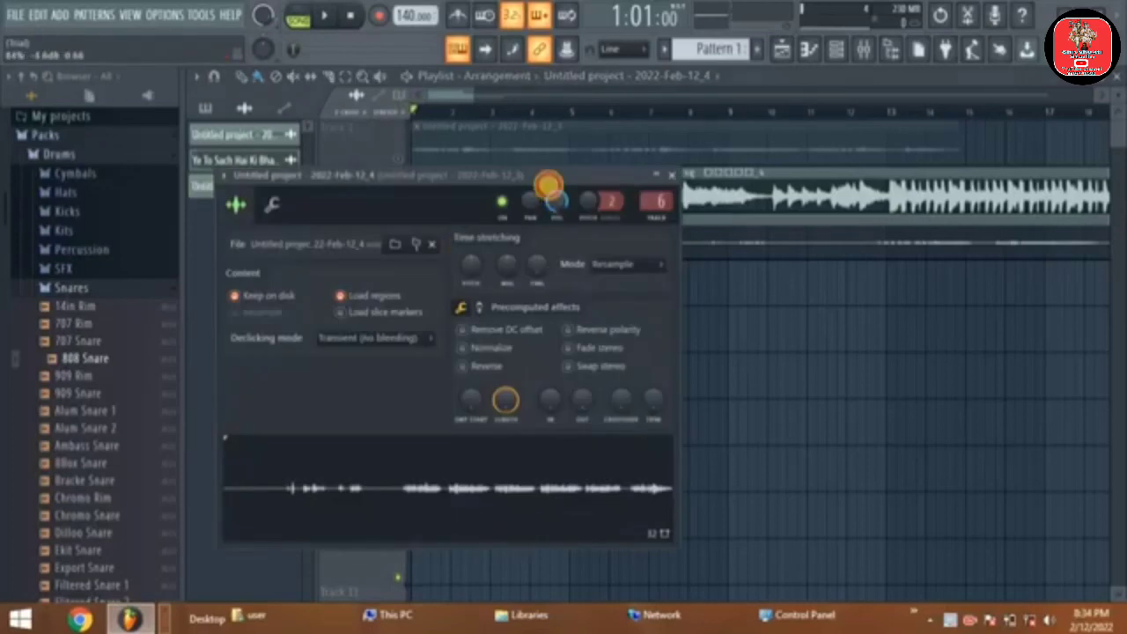
pyautogui.click(672, 176)
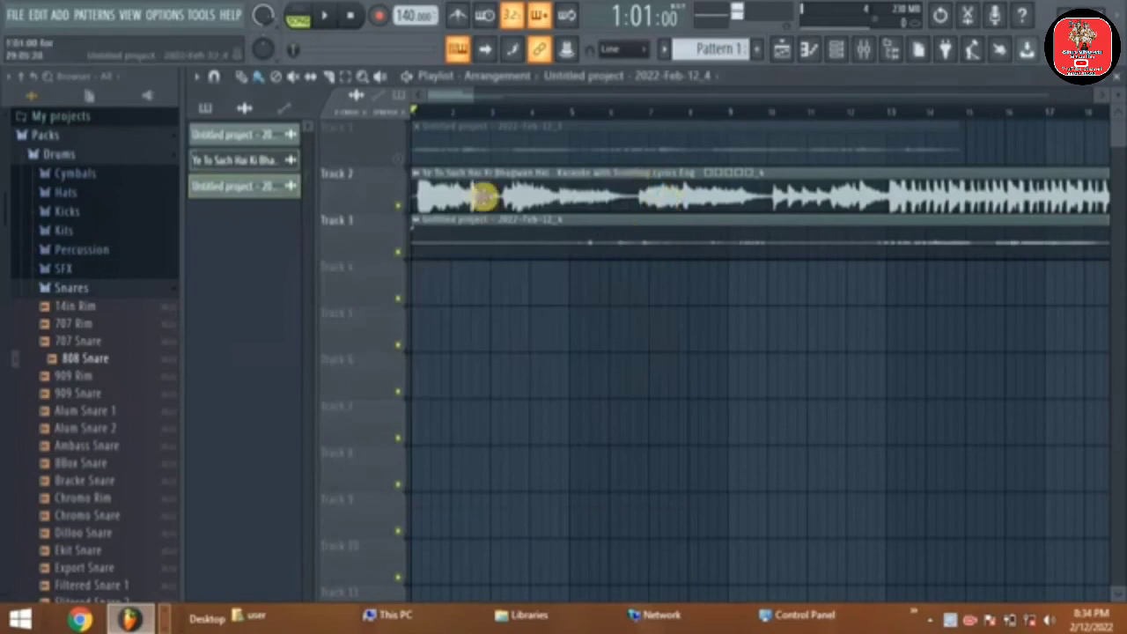
pyautogui.click(423, 134)
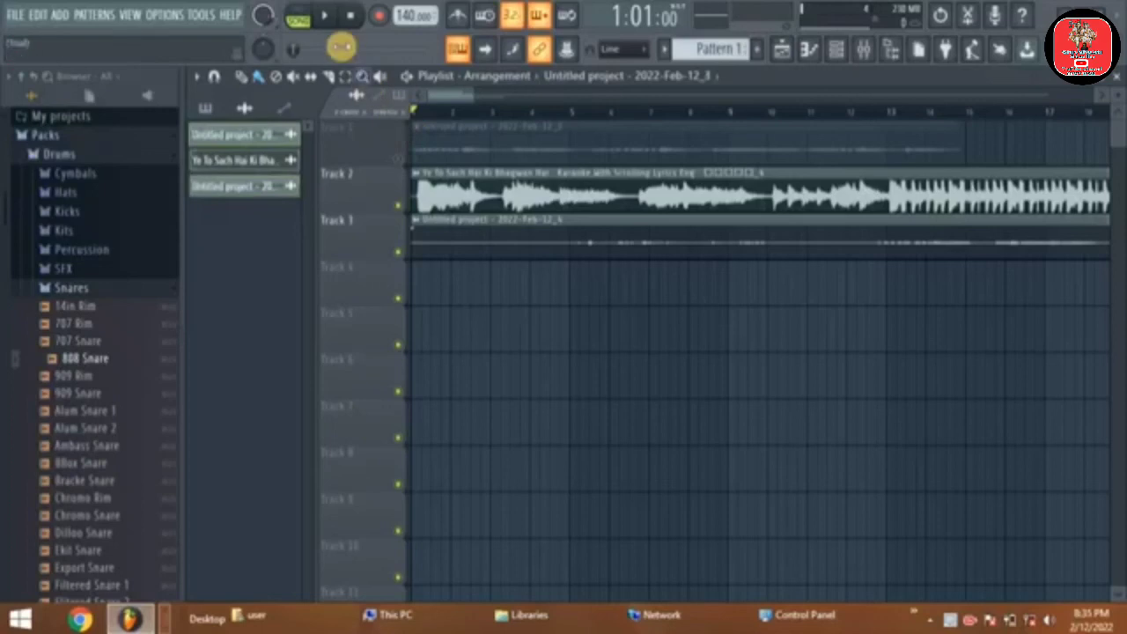
pyautogui.press('space')
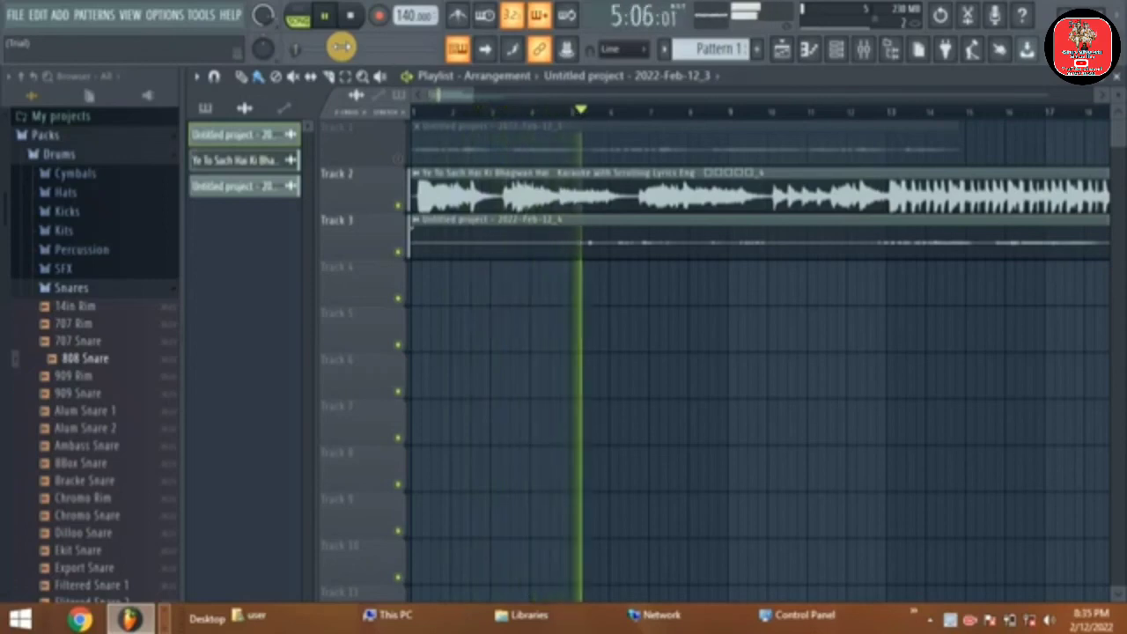
# Raise the vocal level slightly on mixer track 6 and lower the karaoke on mixer track 9 to about 47%.
pyautogui.click(863, 49)
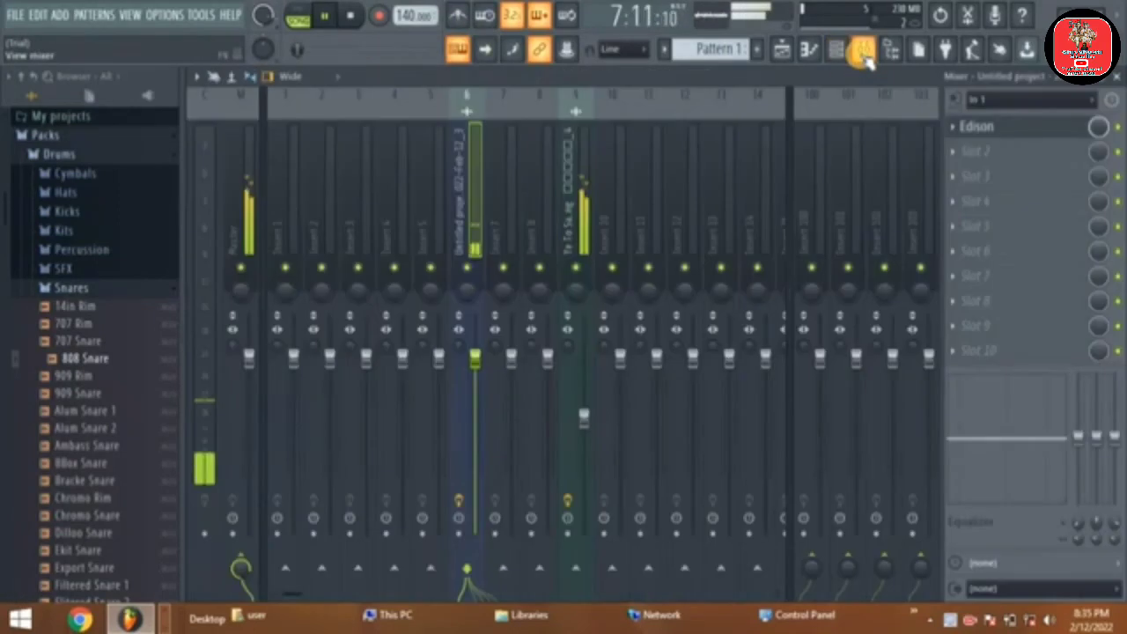
pyautogui.moveTo(472, 356); pyautogui.dragTo(457, 324)
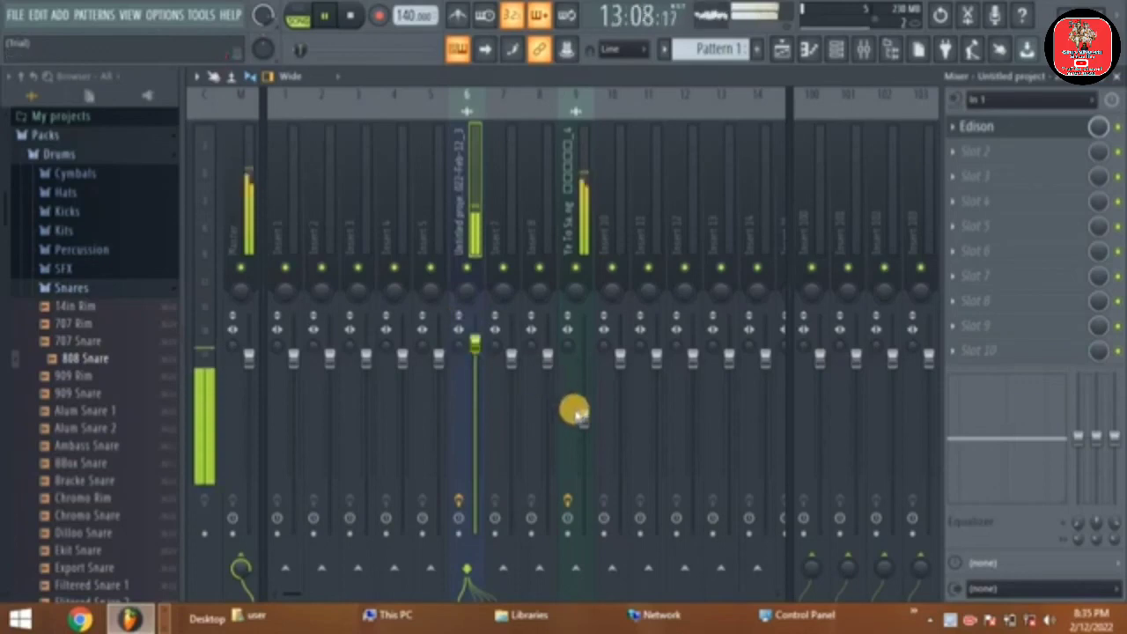
pyautogui.moveTo(588, 416); pyautogui.dragTo(589, 480)
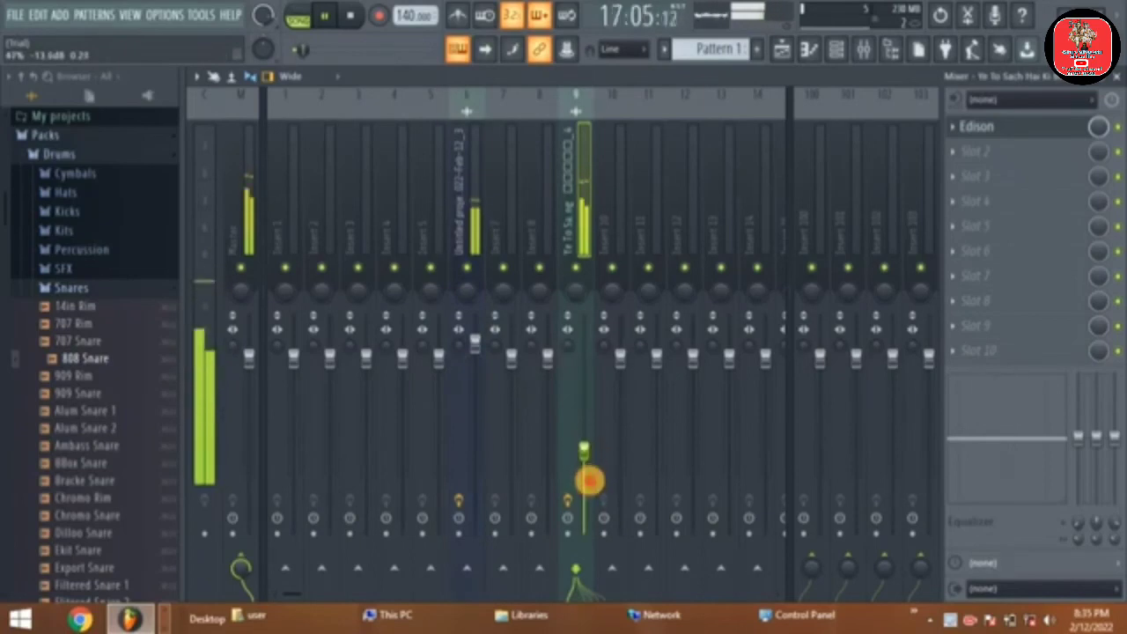
# Raise the channel volume of the vocal clip on playlist Track 3 to 100%.
pyautogui.click(788, 50)
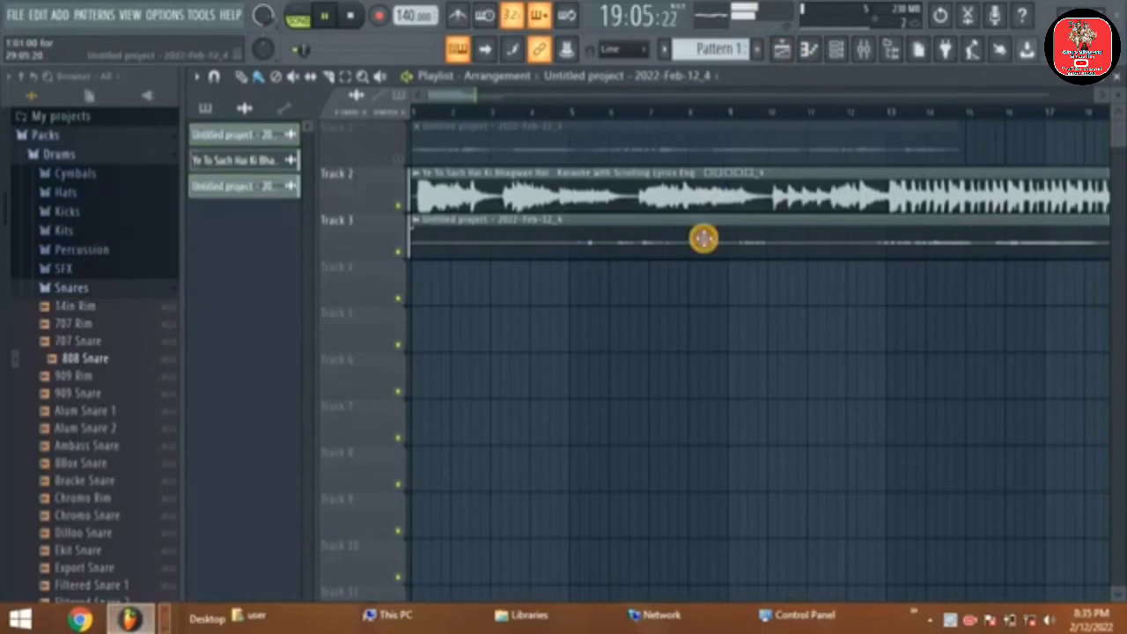
pyautogui.doubleClick(705, 238)
pyautogui.moveTo(558, 202); pyautogui.dragTo(532, 167)
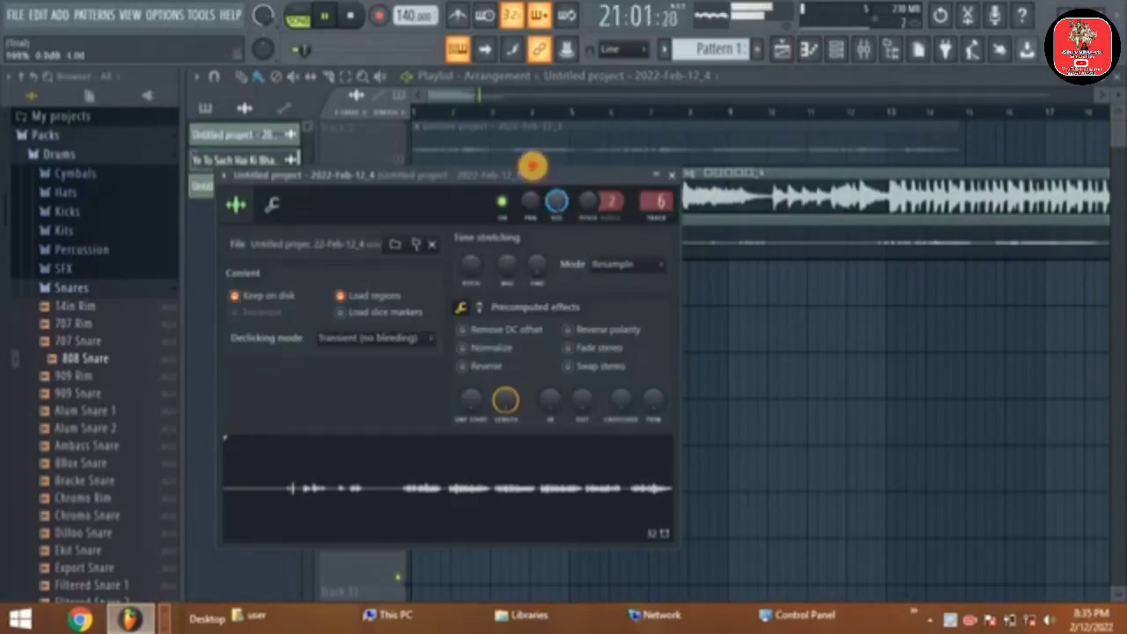
pyautogui.click(671, 174)
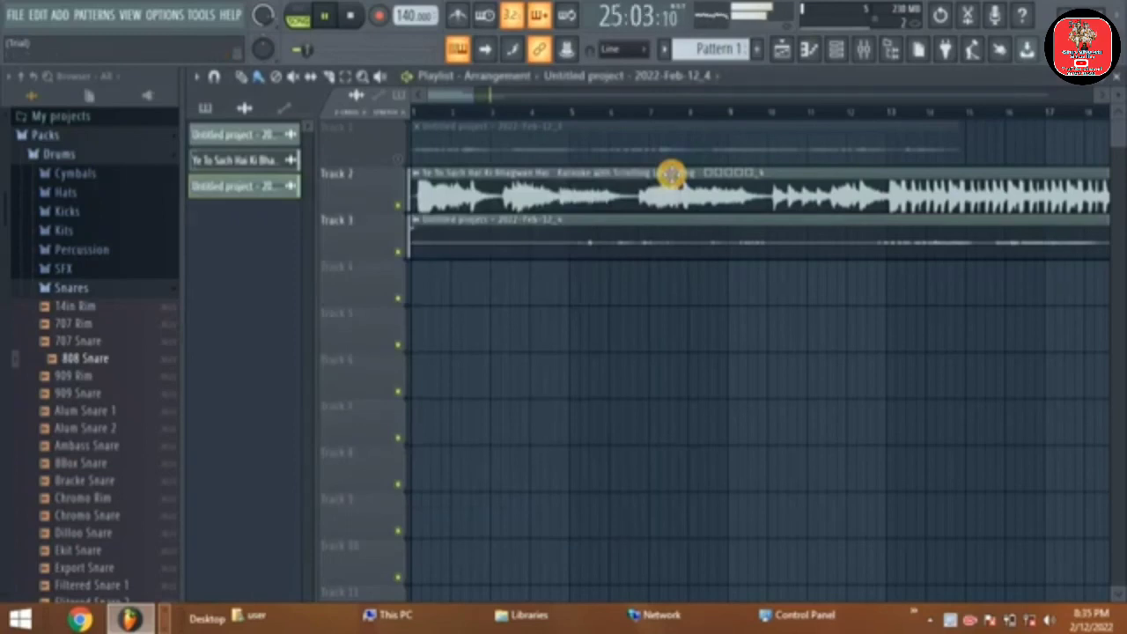
# Check the channel settings of the karaoke clip on playlist Track 2 and stop the song playback.
pyautogui.click(696, 205)
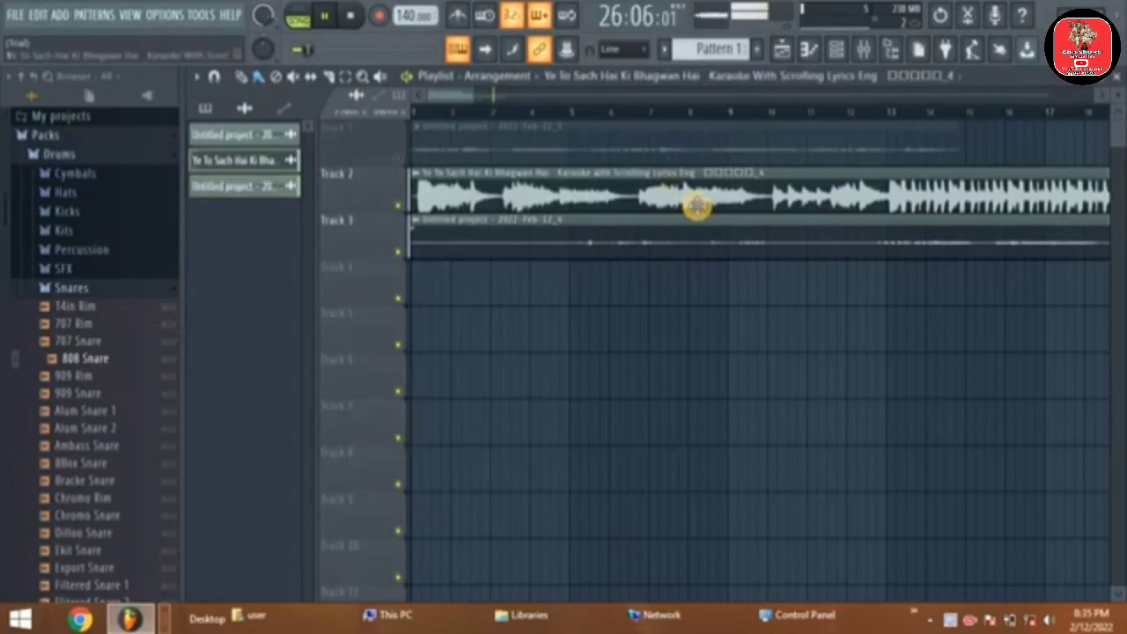
pyautogui.doubleClick(695, 205)
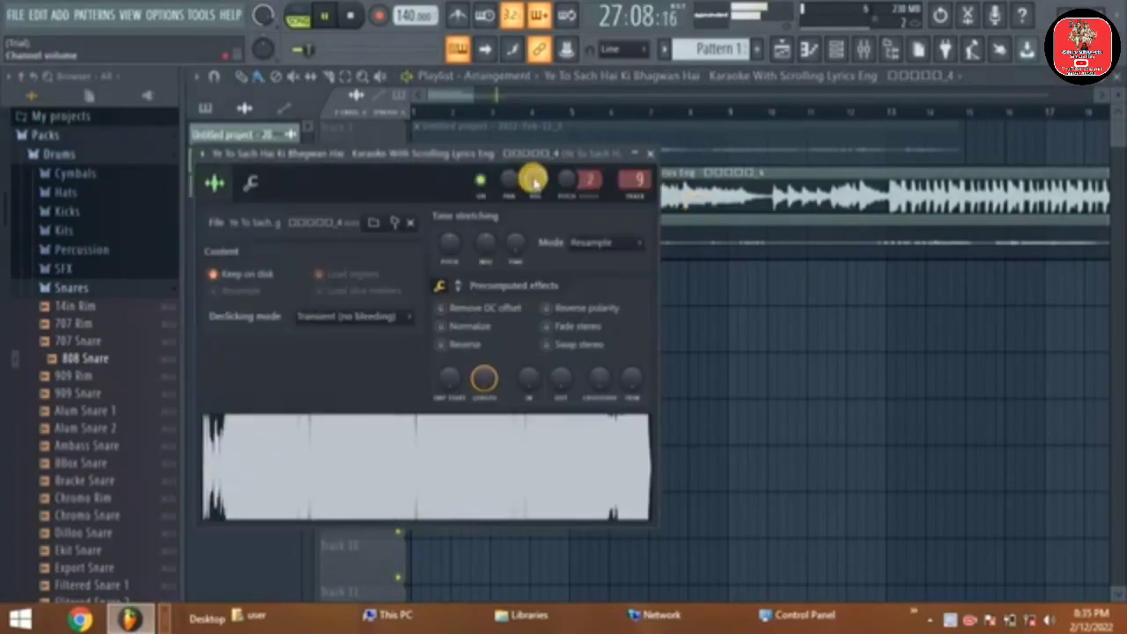
pyautogui.click(651, 152)
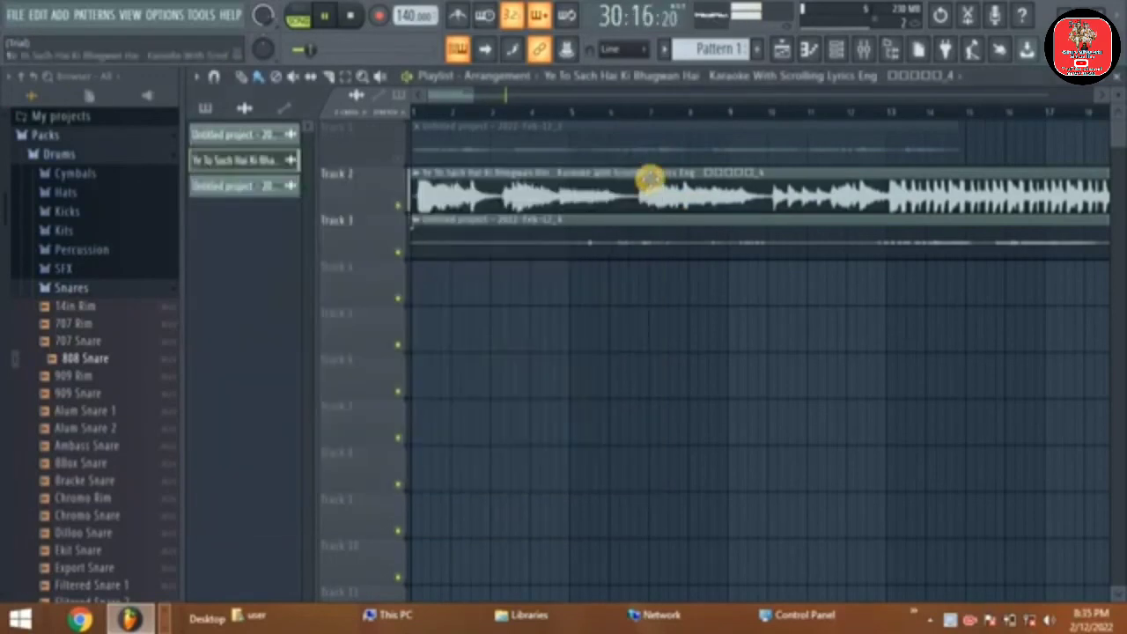
pyautogui.press('space')
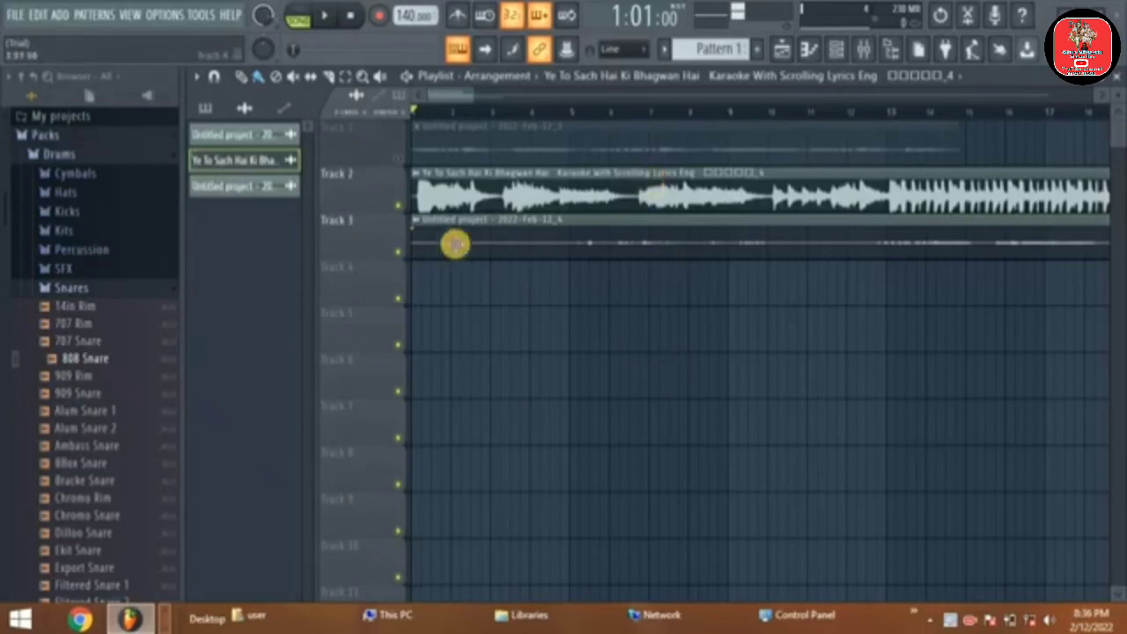
# Mute the karaoke on playlist Track 2 and start exporting the song as an MP3 file.
pyautogui.click(400, 205)
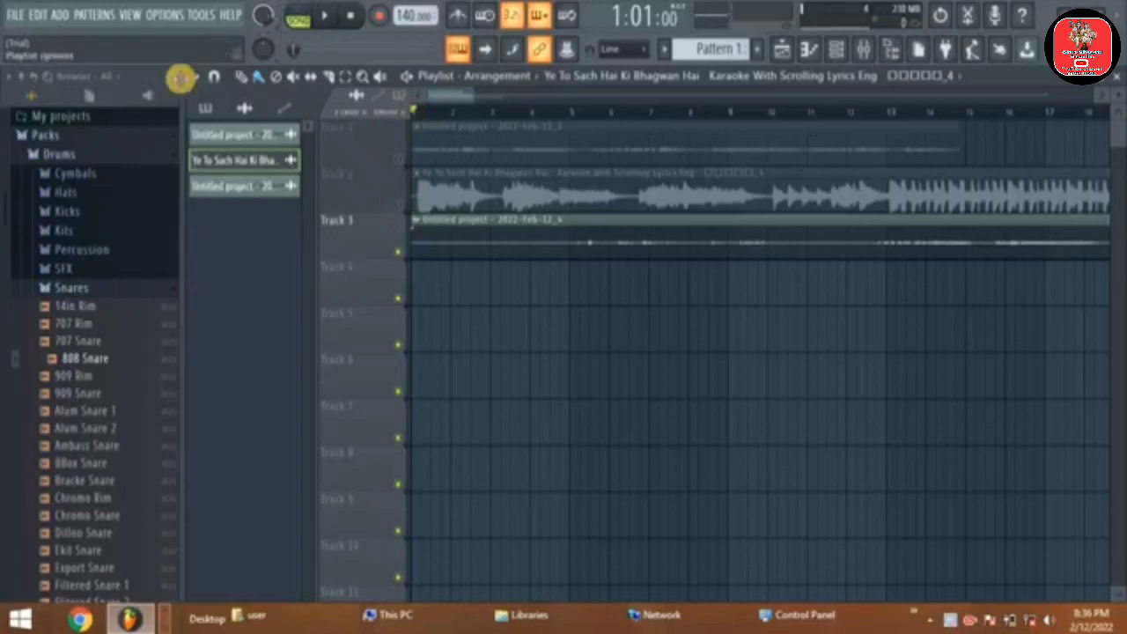
pyautogui.click(21, 13)
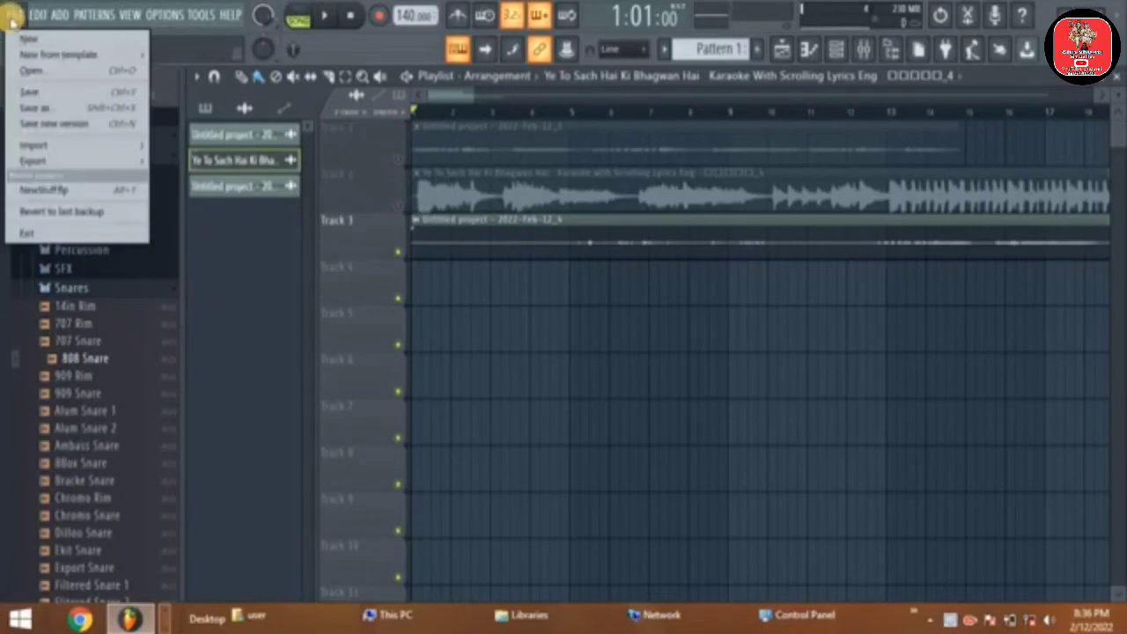
pyautogui.moveTo(48, 164)
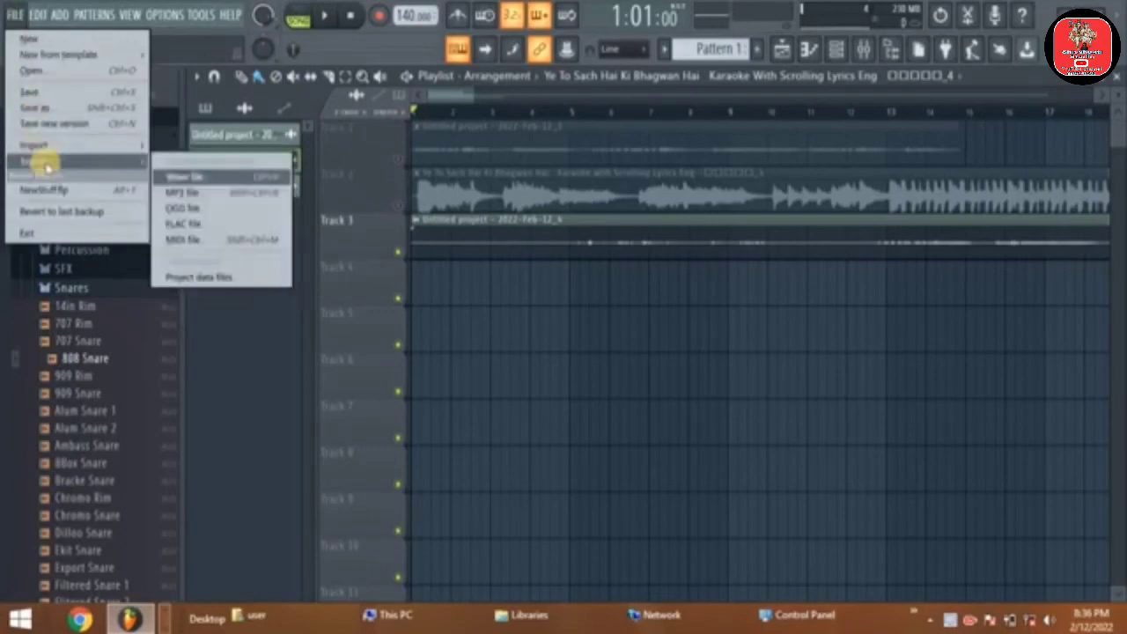
pyautogui.click(203, 194)
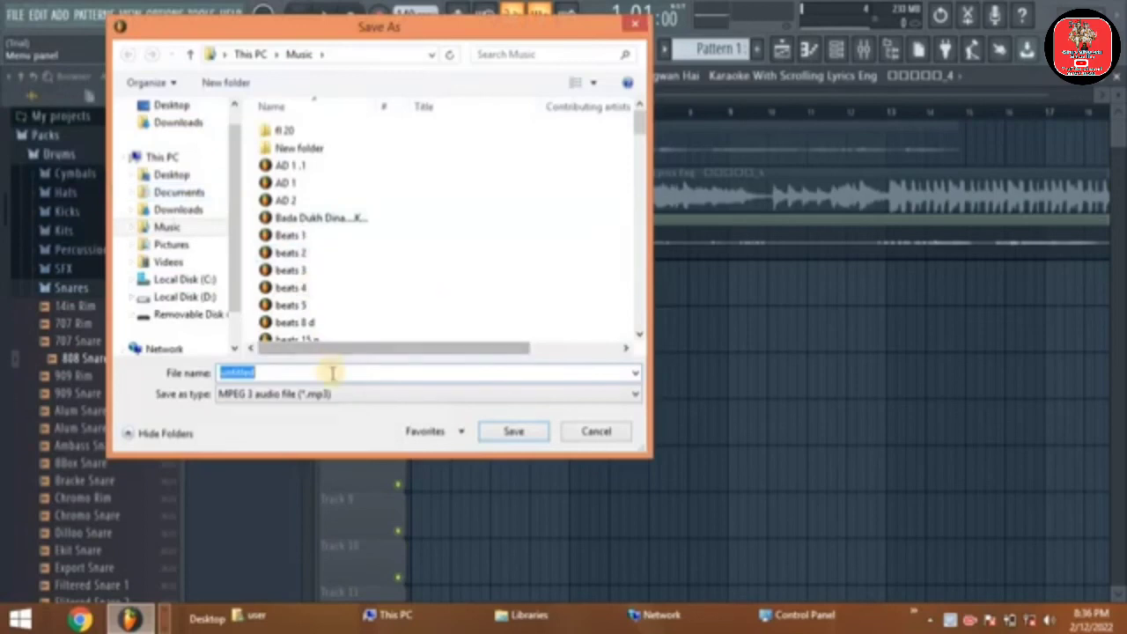
# Clear the default name from the MP3 export's file name.
pyautogui.click(332, 373)
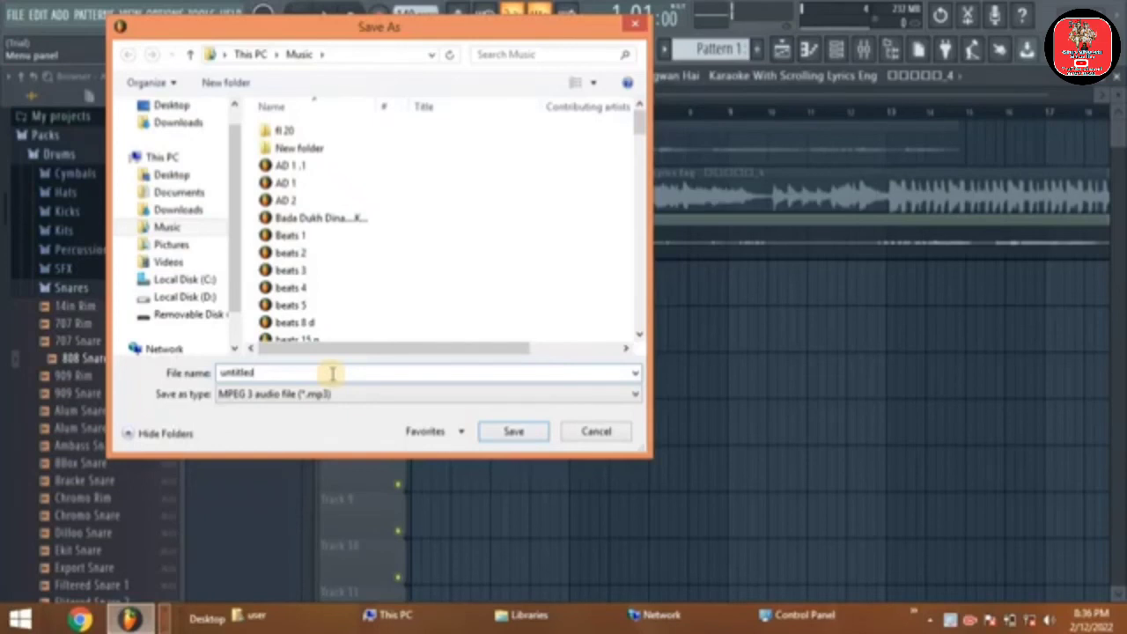
pyautogui.press('BackSpace')
pyautogui.press('BackSpace')
pyautogui.press('BackSpace')
pyautogui.press('BackSpace')
pyautogui.press('BackSpace')
pyautogui.press('BackSpace')
pyautogui.press('BackSpace')
pyautogui.press('BackSpace')
pyautogui.write('t')
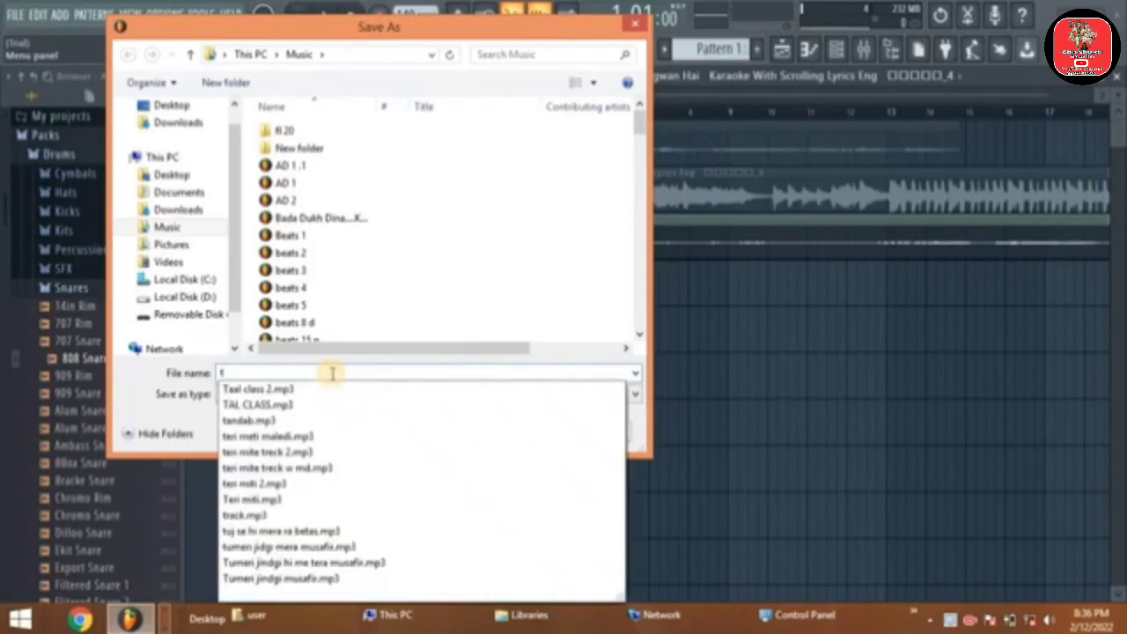
pyautogui.write('e')
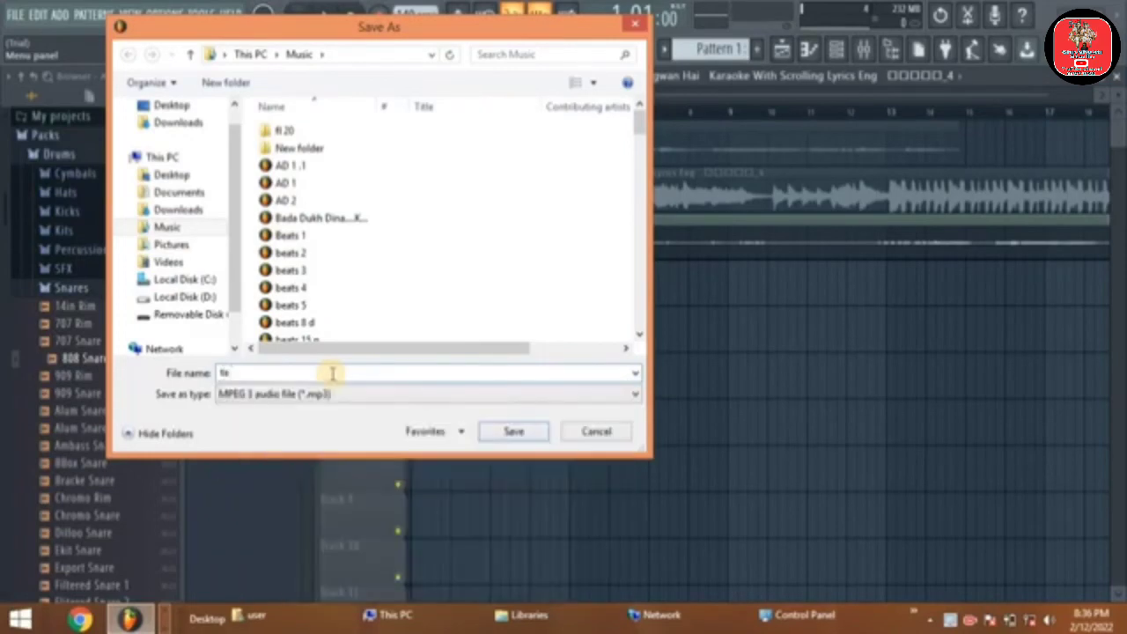
pyautogui.write('r')
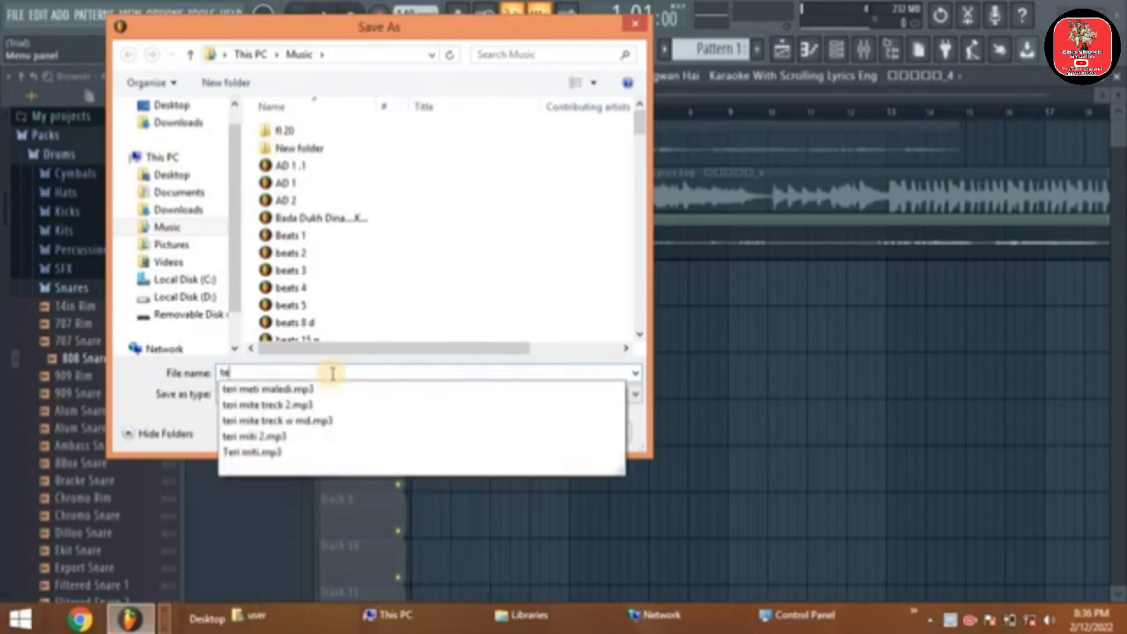
pyautogui.press('BackSpace')
pyautogui.press('BackSpace')
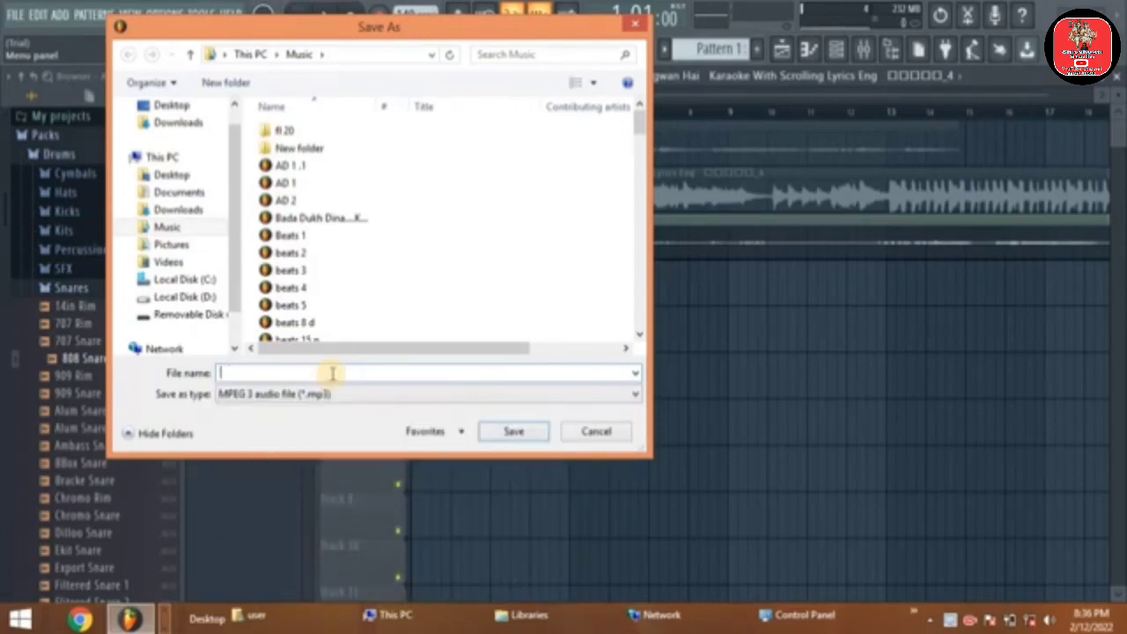
# Name the MP3 file "yeh to such ki bhagban hi", save it in the Music folder and start rendering the full song.
pyautogui.write('yeh ')
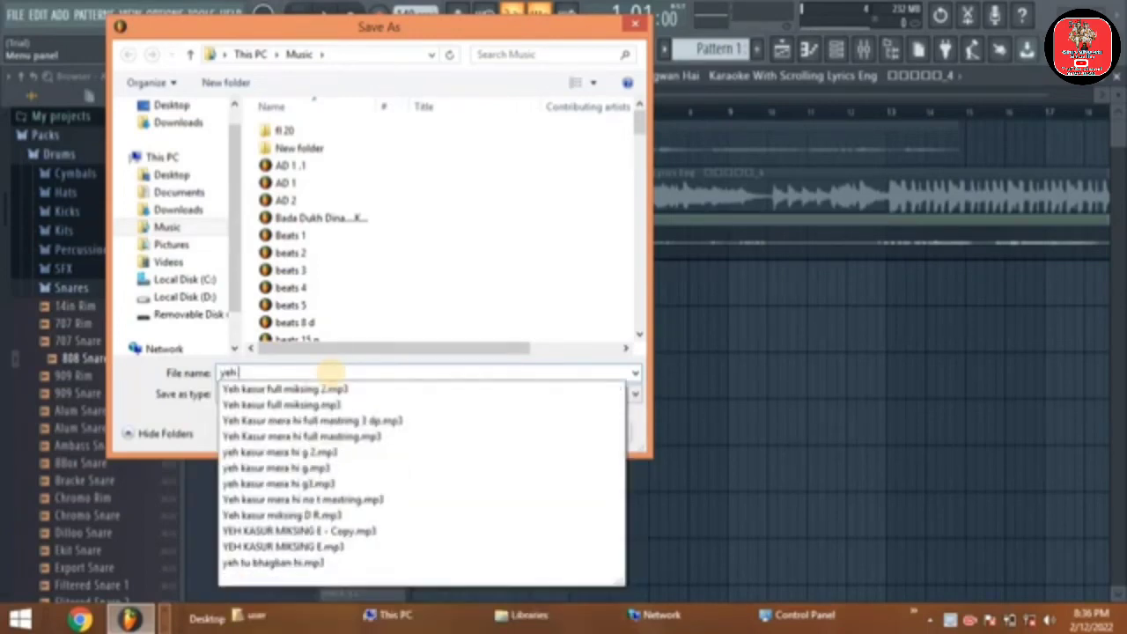
pyautogui.write('to')
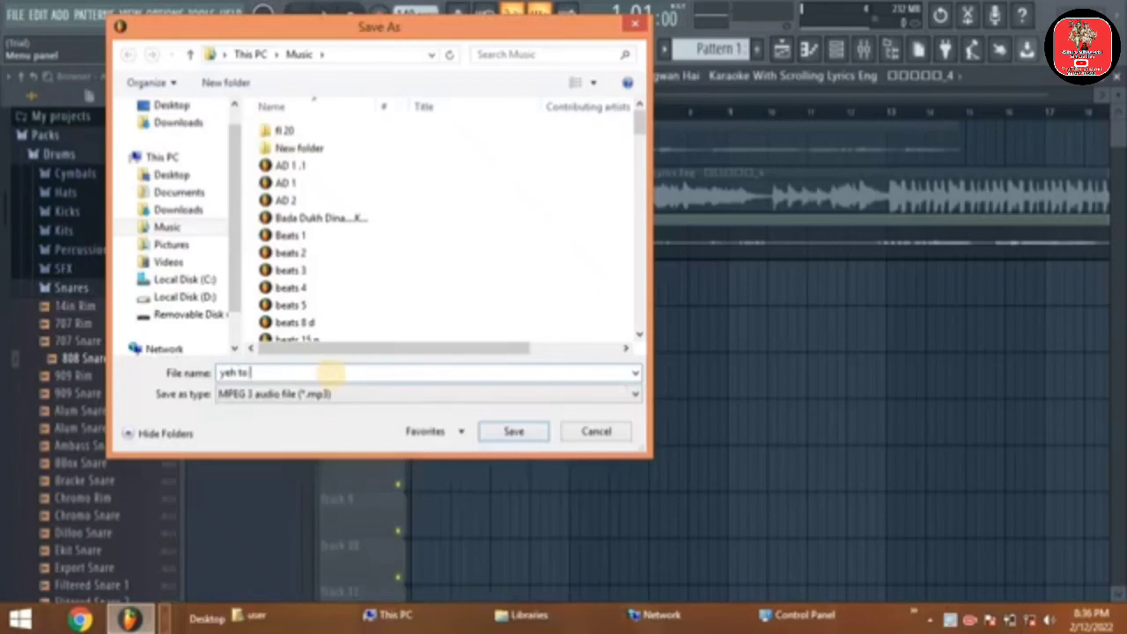
pyautogui.write(' c')
pyautogui.write('u')
pyautogui.press('BackSpace')
pyautogui.press('BackSpace')
pyautogui.press('BackSpace')
pyautogui.write('su')
pyautogui.write('ch')
pyautogui.write(' ki bh')
pyautogui.write('o')
pyautogui.write('g')
pyautogui.write('wa')
pyautogui.write('n ')
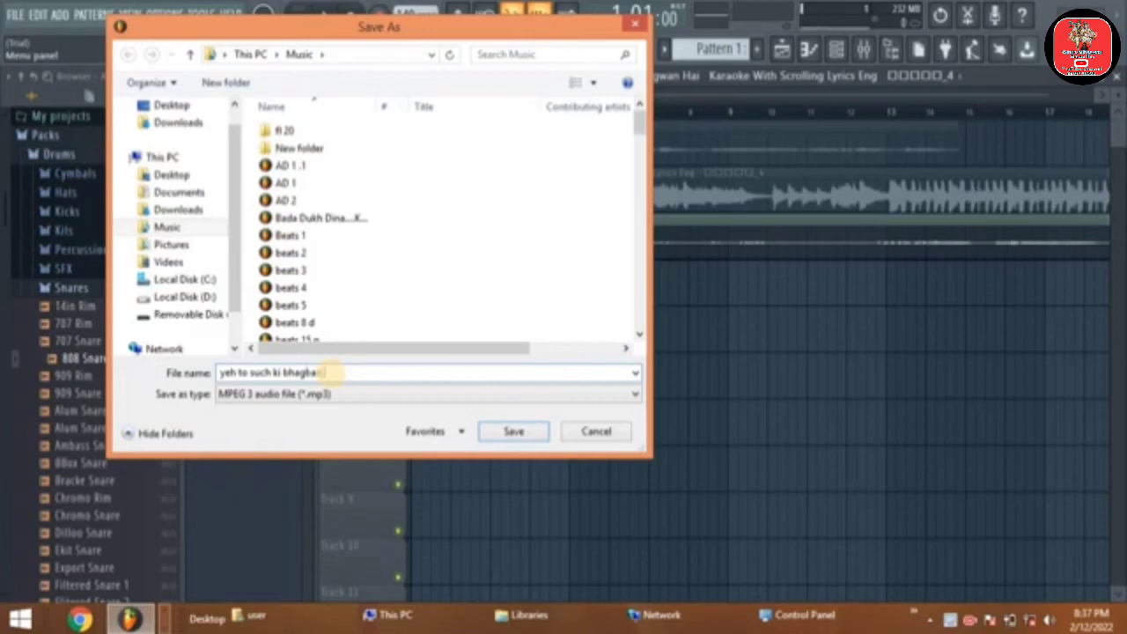
pyautogui.write('hi')
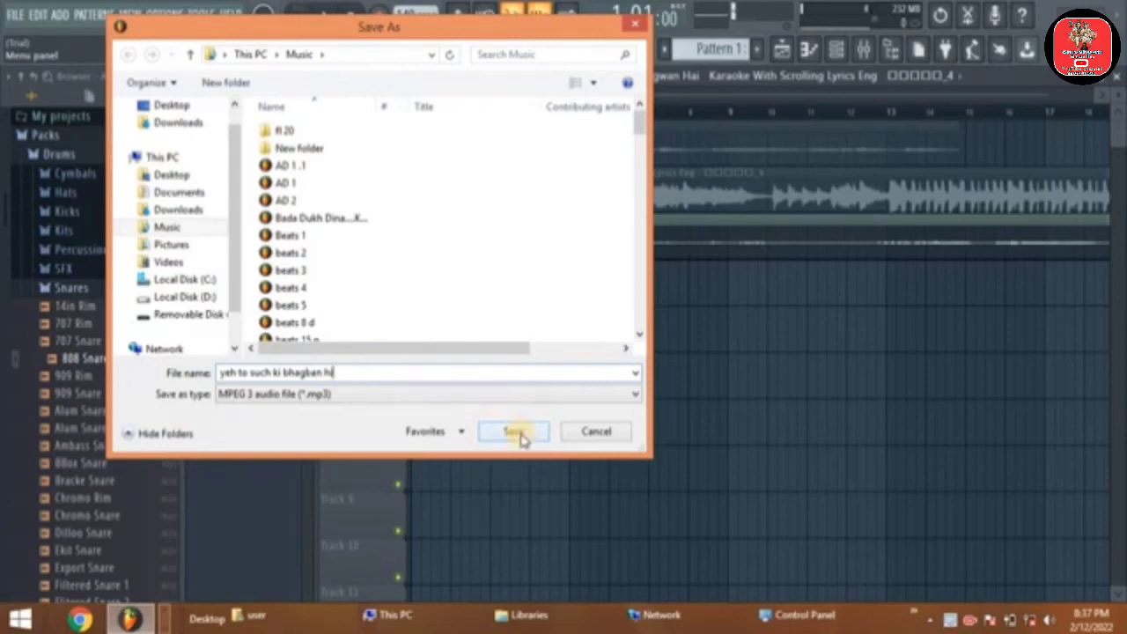
pyautogui.click(518, 434)
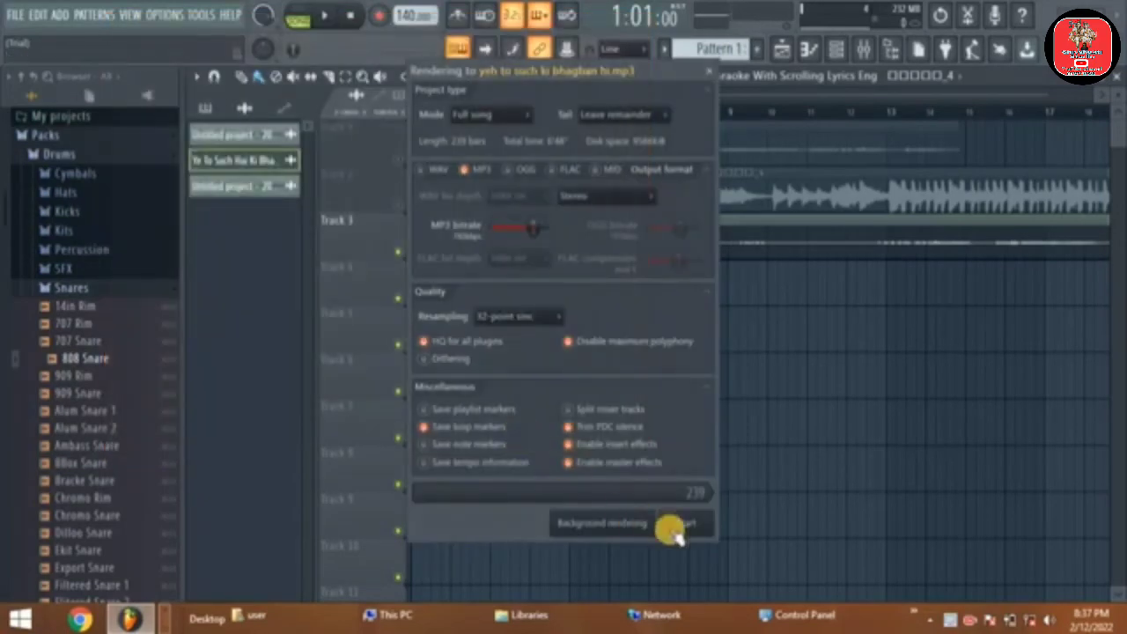
pyautogui.click(671, 530)
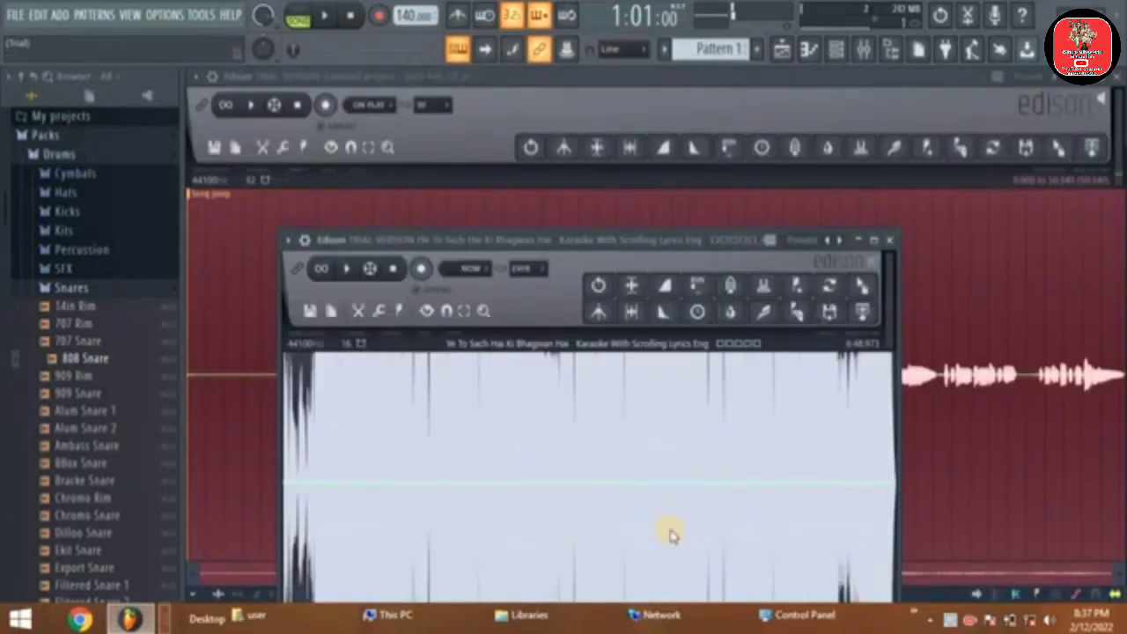
# Close the karaoke's Edison window, go back to the playlist and start another MP3 export.
pyautogui.click(892, 247)
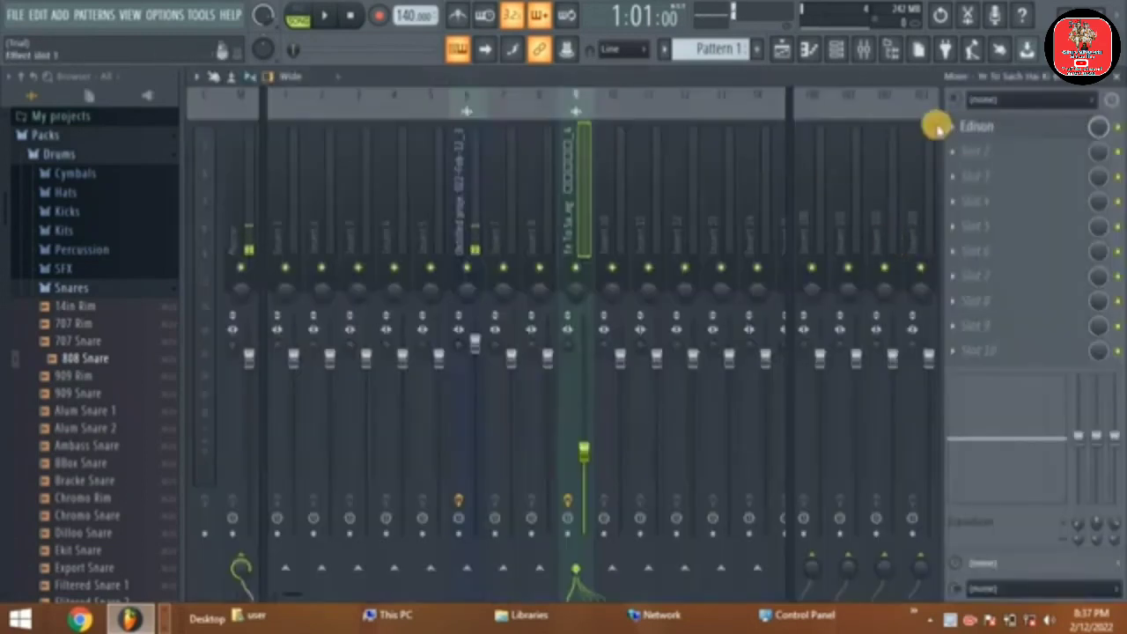
pyautogui.click(784, 51)
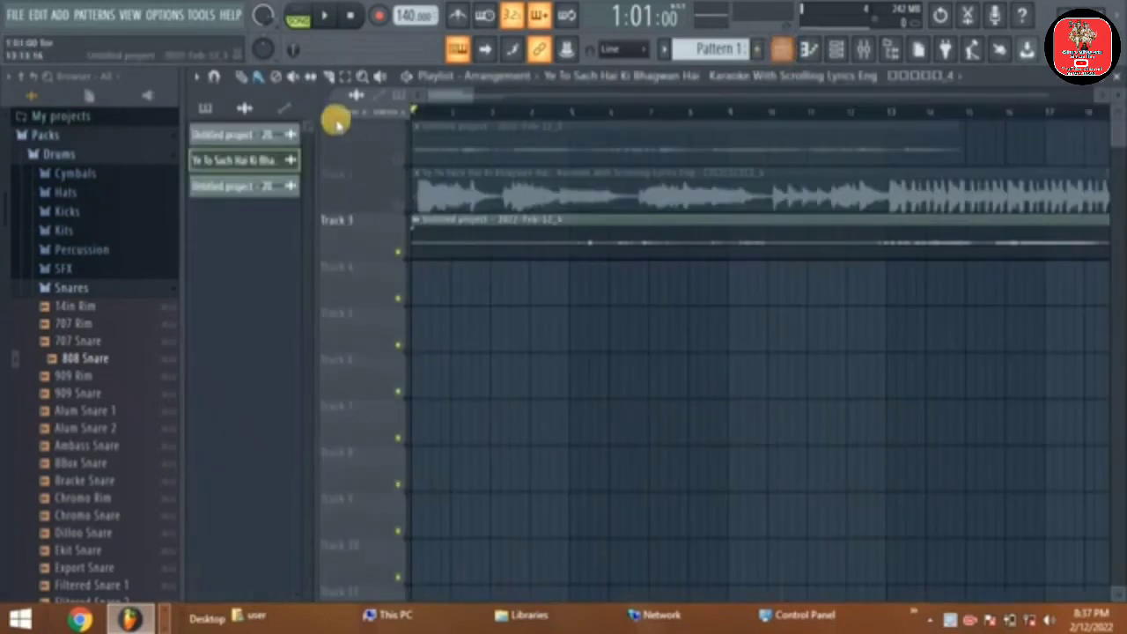
pyautogui.click(17, 16)
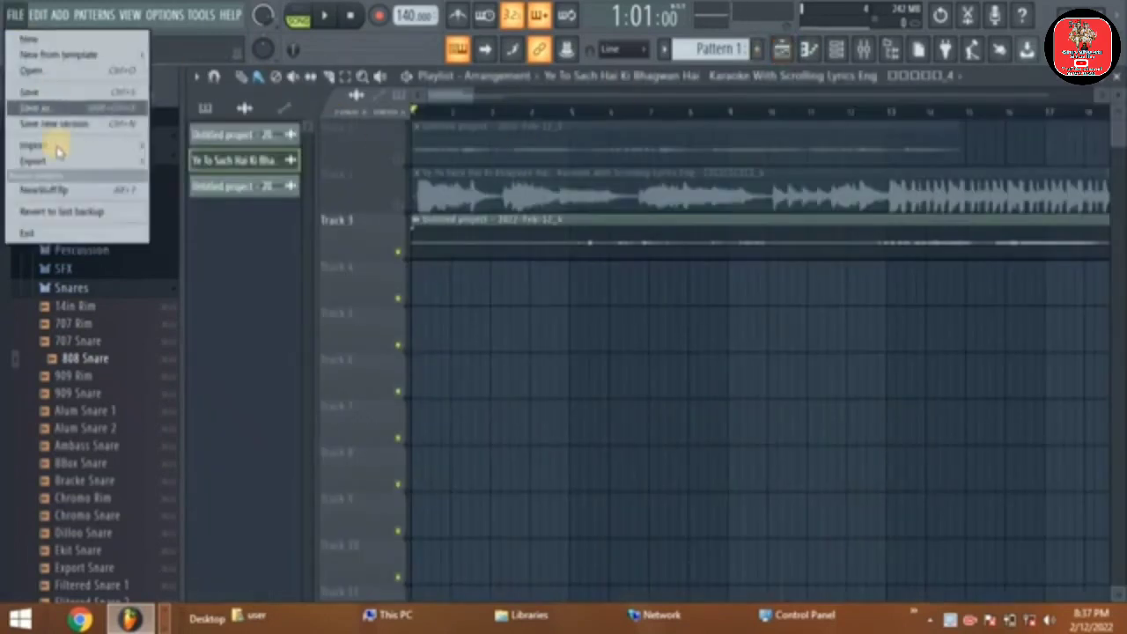
pyautogui.moveTo(50, 161)
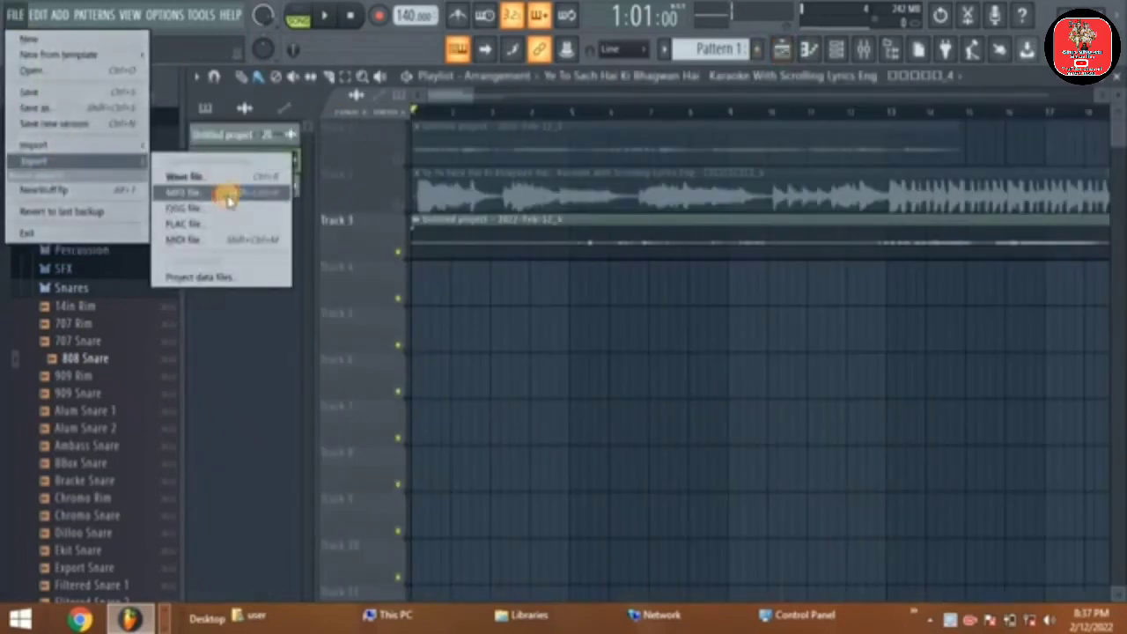
pyautogui.click(227, 191)
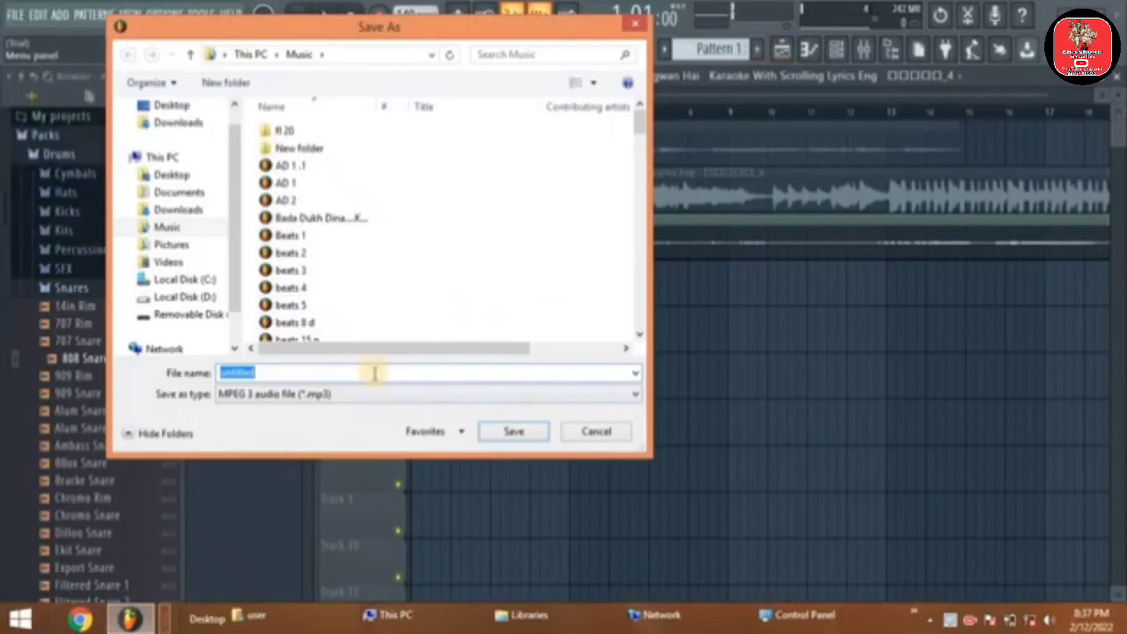
# Name the second MP3 file "recode song", save it in the Music folder and start rendering.
pyautogui.click(374, 373)
pyautogui.press('BackSpace')
pyautogui.press('BackSpace')
pyautogui.press('BackSpace')
pyautogui.press('BackSpace')
pyautogui.press('BackSpace')
pyautogui.press('BackSpace')
pyautogui.press('BackSpace')
pyautogui.press('BackSpace')
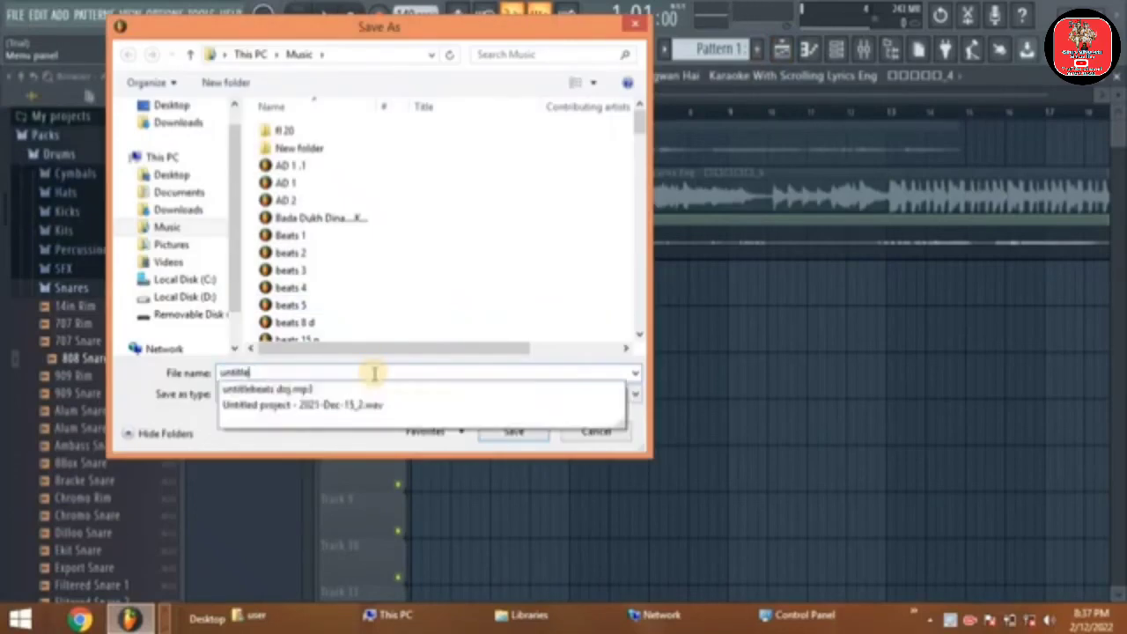
pyautogui.write('t')
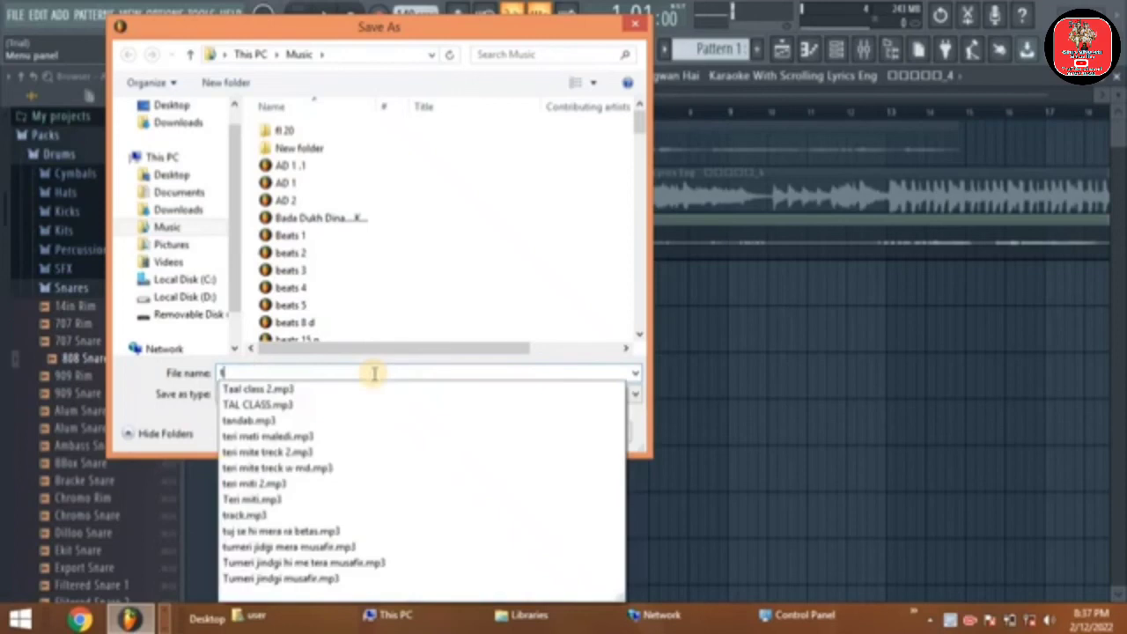
pyautogui.press('BackSpace')
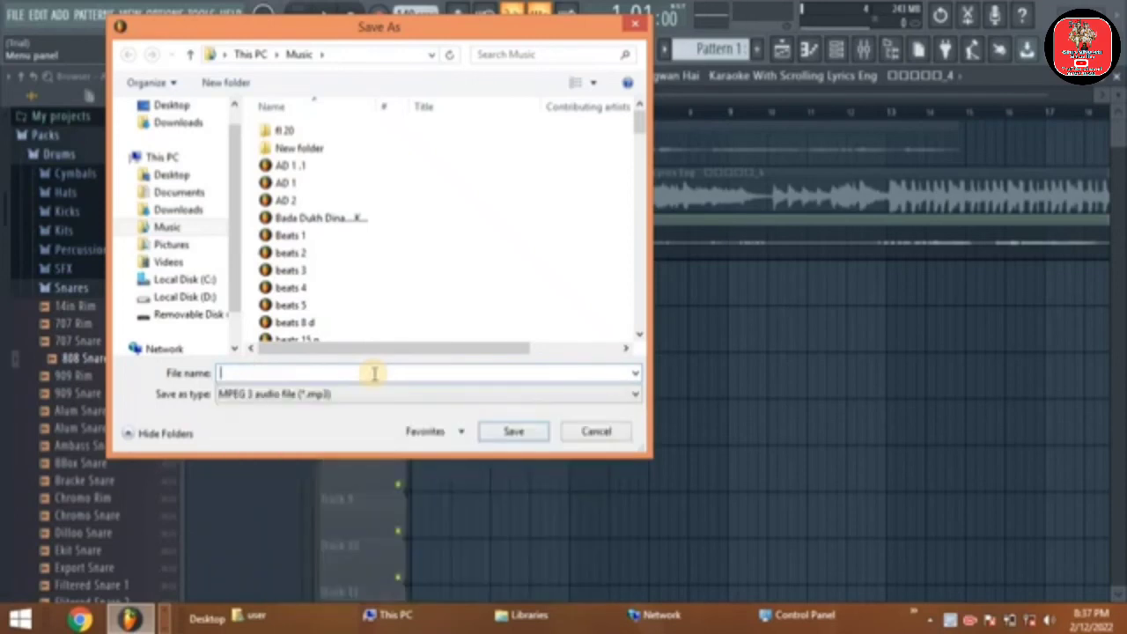
pyautogui.write('rec')
pyautogui.write('ord')
pyautogui.write('i')
pyautogui.write('song')
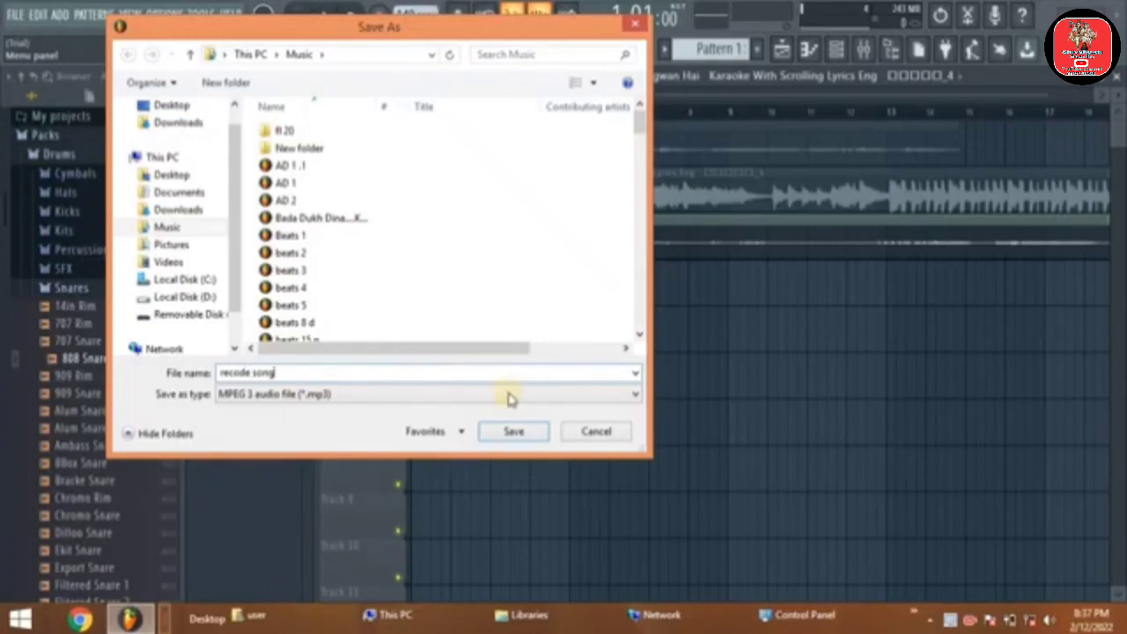
pyautogui.click(528, 433)
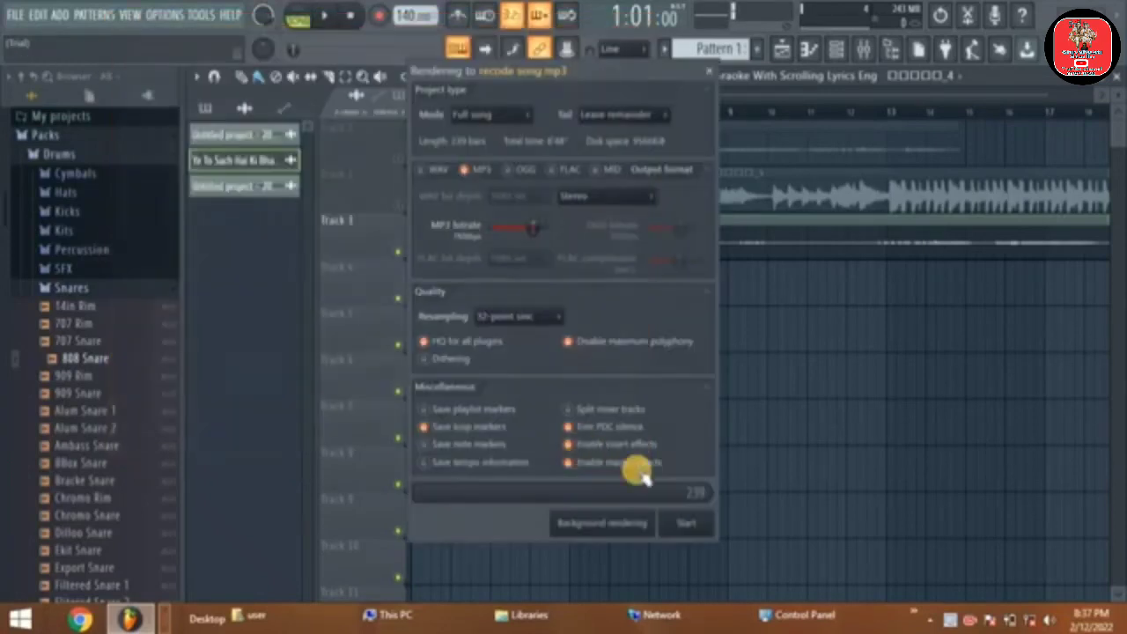
pyautogui.click(682, 527)
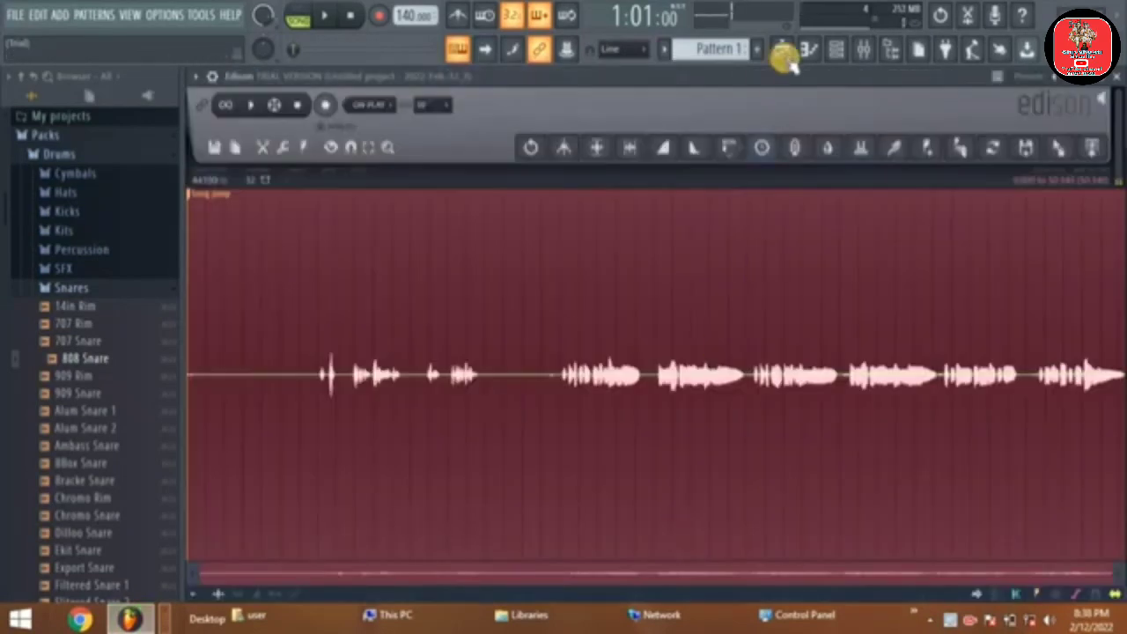
# Return to the playlist, unmute the karaoke on Track 2 and try to toggle the mute of Track 1.
pyautogui.click(785, 54)
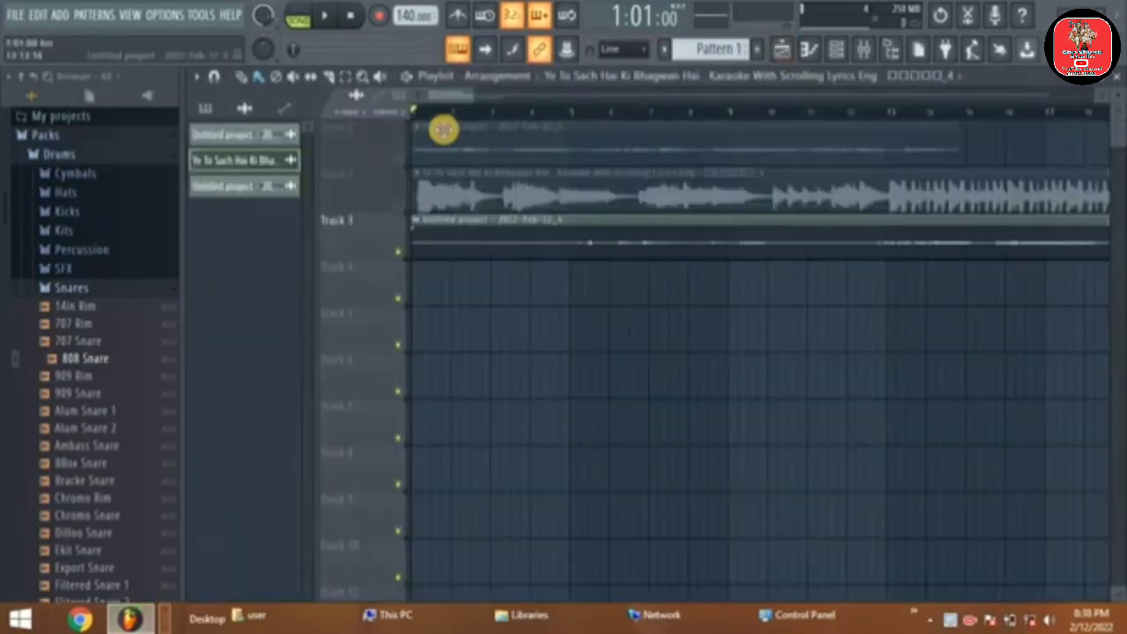
pyautogui.click(396, 208)
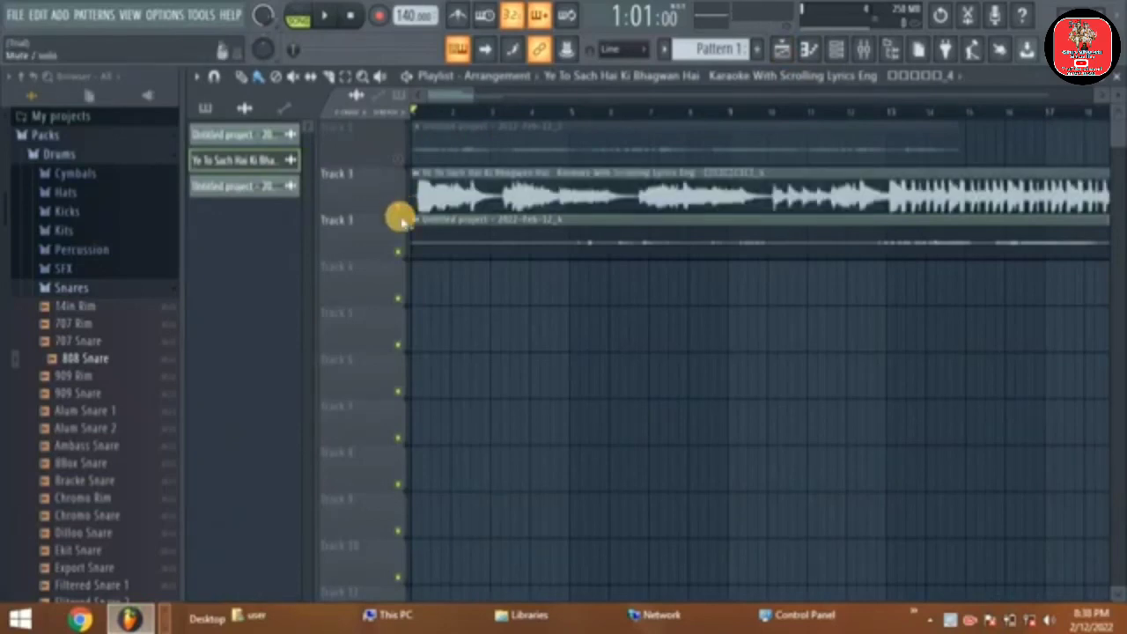
pyautogui.click(399, 157)
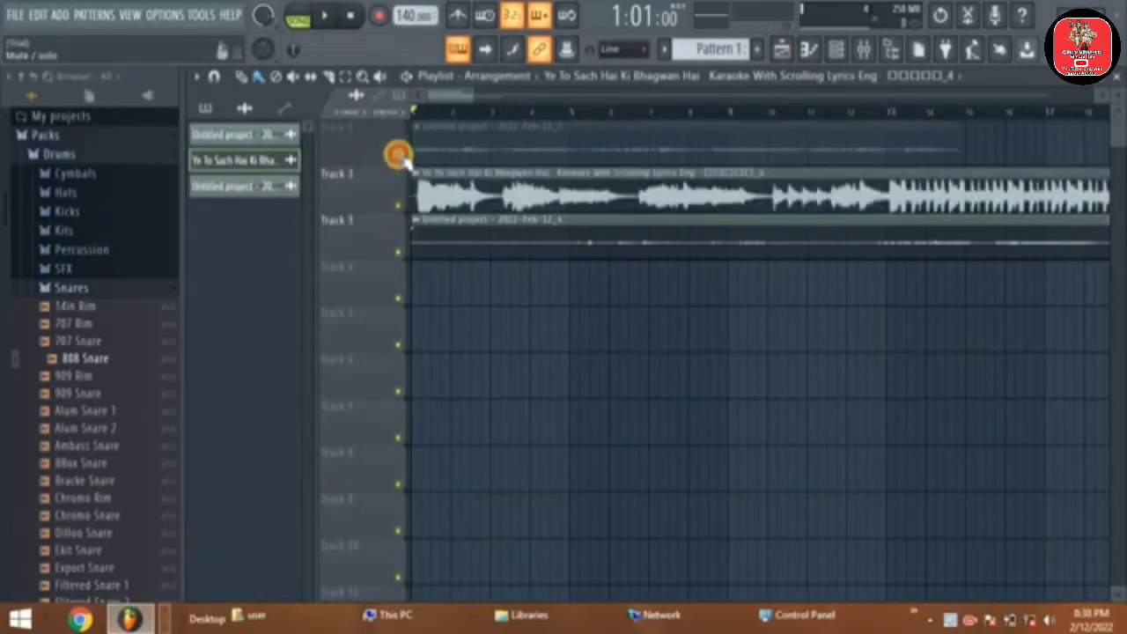